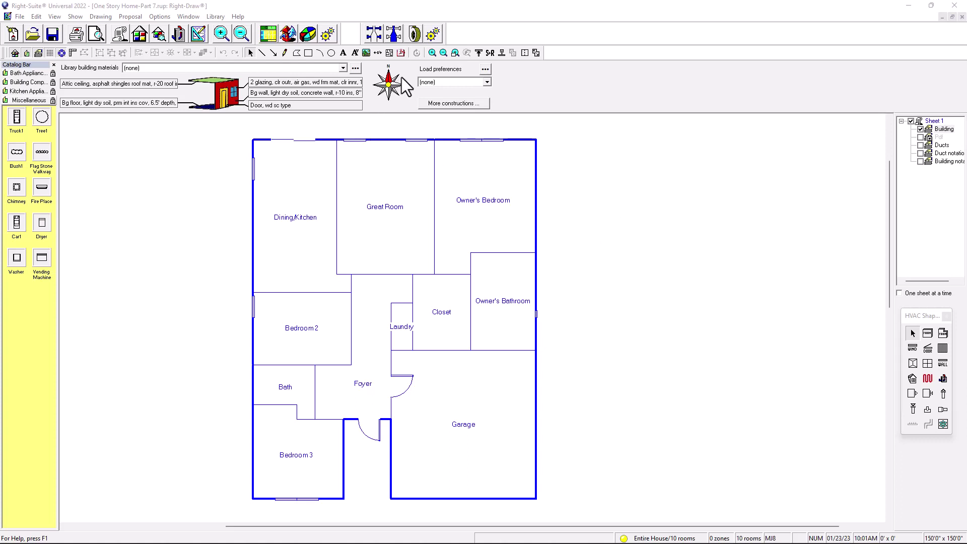
# - Hide the Default Construction Number Bar and turn on the Ducts and duct notation layers of Sheet 1
pyautogui.click(54, 17)
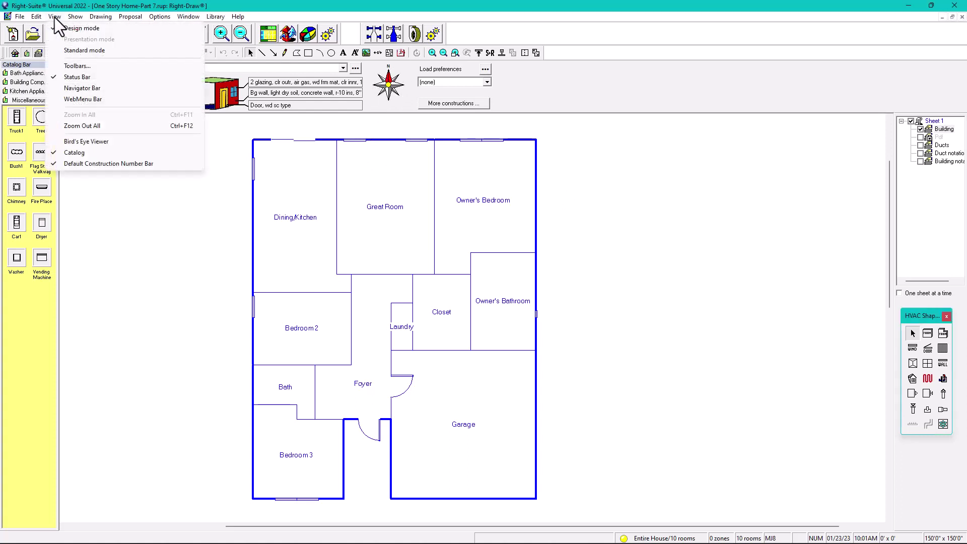
pyautogui.click(74, 163)
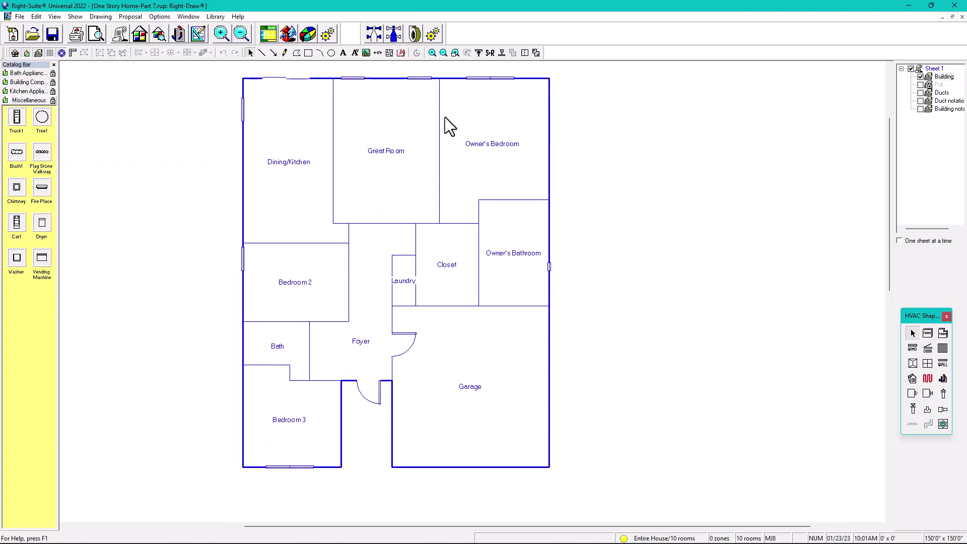
pyautogui.moveTo(422, 201); pyautogui.dragTo(413, 209, button='middle')
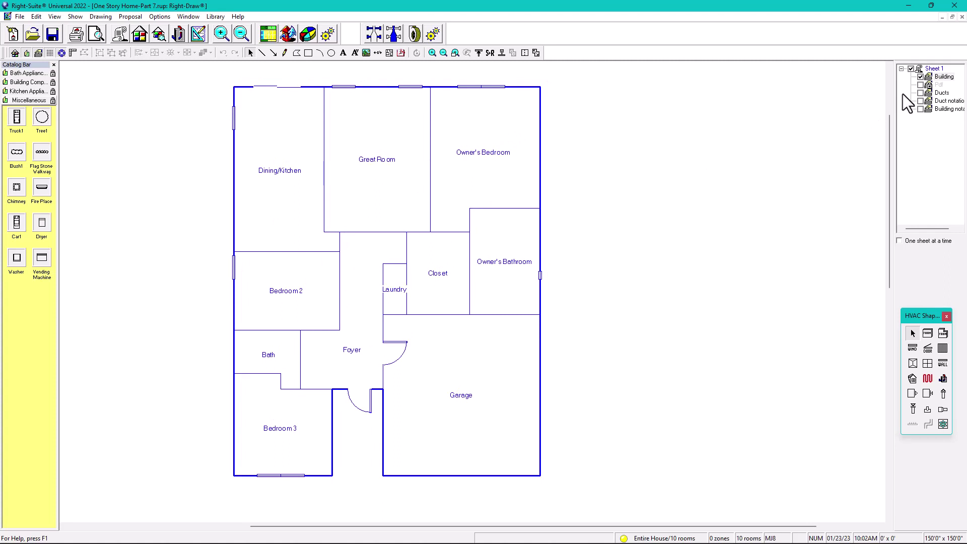
pyautogui.click(921, 92)
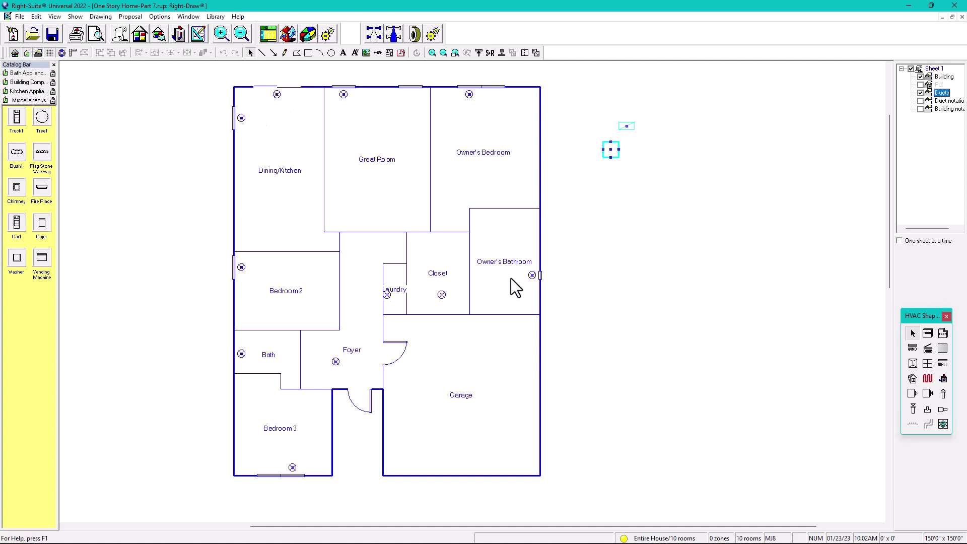
pyautogui.click(920, 102)
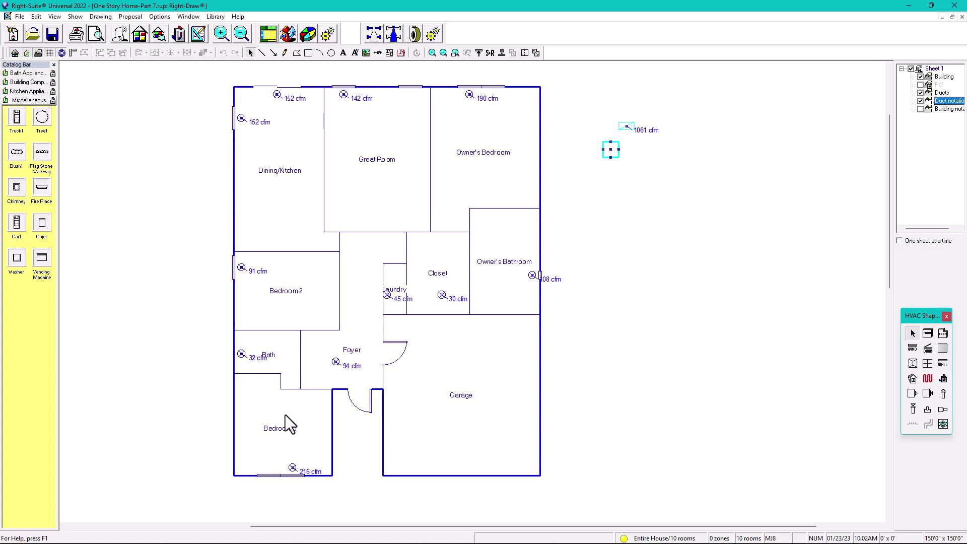
# - Move the return grille and the square equipment symbol from outside the house into the Owner's Bedroom, just above the Owner's Bathroom
pyautogui.scroll(3, 548, 277)
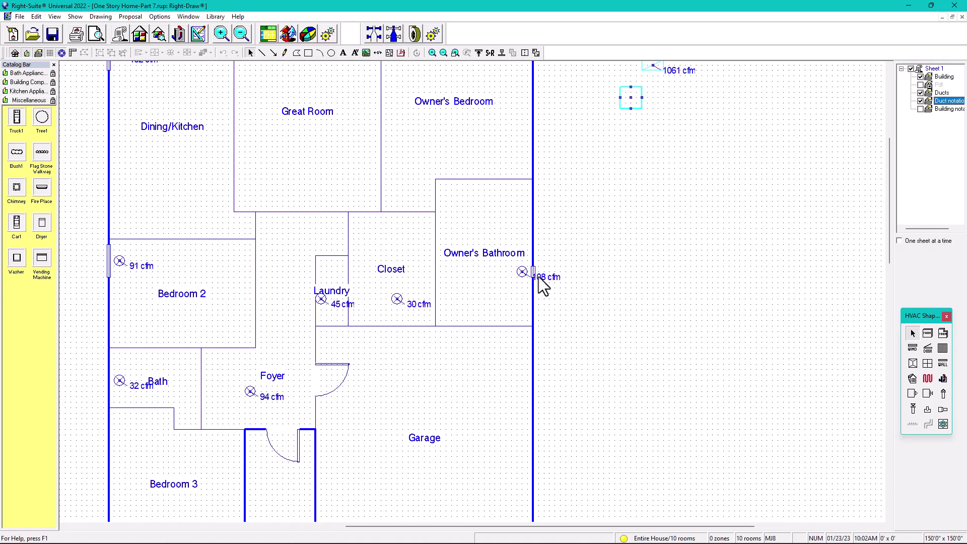
pyautogui.scroll(2, 541, 270)
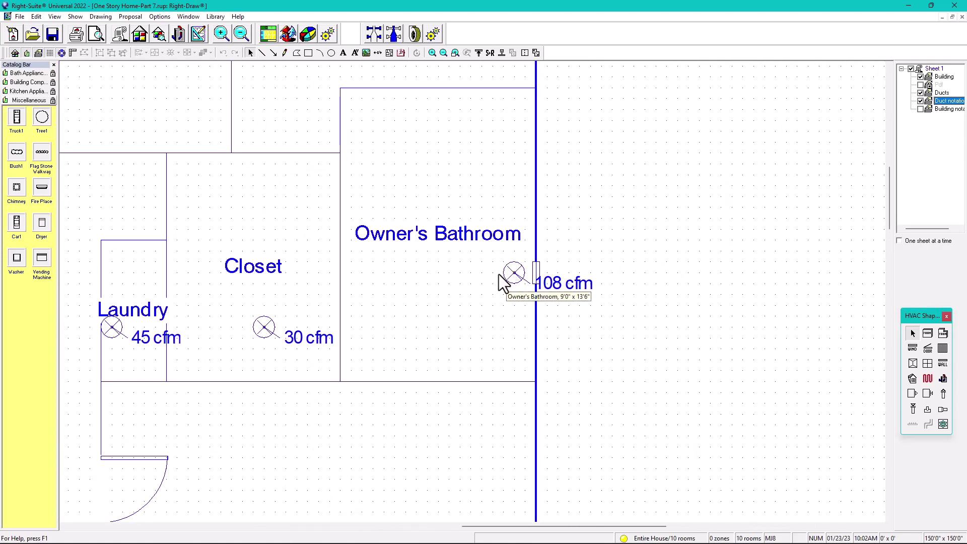
pyautogui.scroll(-2, 522, 271)
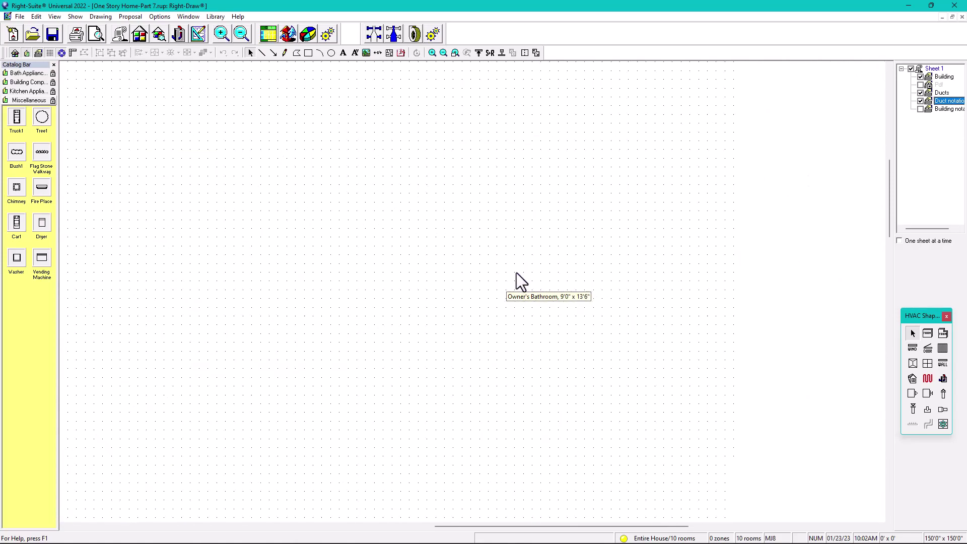
pyautogui.scroll(-2, 524, 264)
pyautogui.scroll(2, 655, 151)
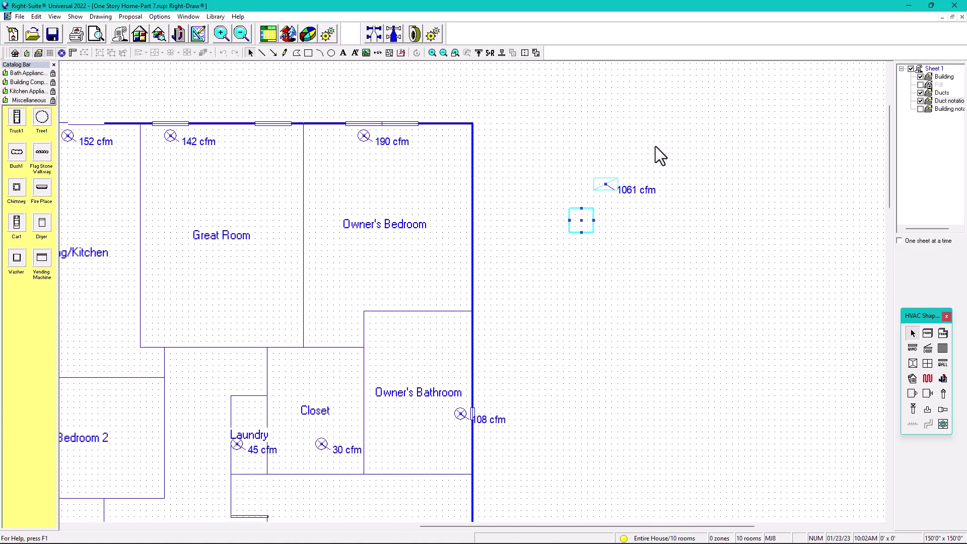
pyautogui.click(605, 189)
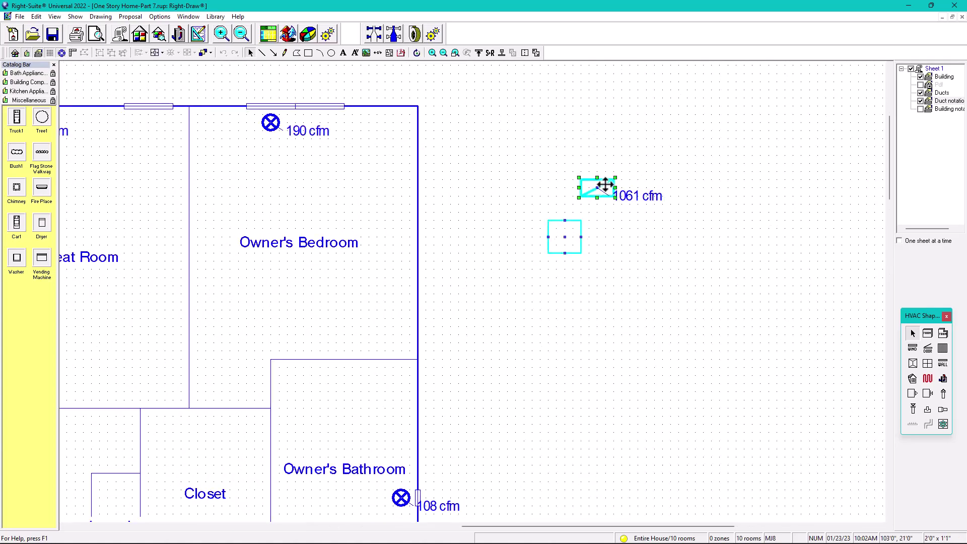
pyautogui.moveTo(605, 185); pyautogui.dragTo(388, 302)
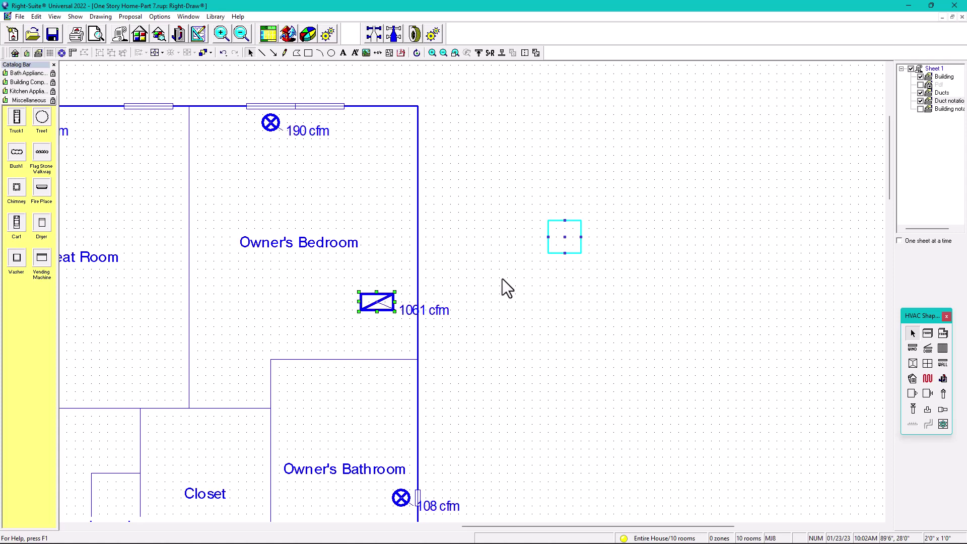
pyautogui.click(557, 248)
pyautogui.moveTo(373, 305); pyautogui.dragTo(288, 325)
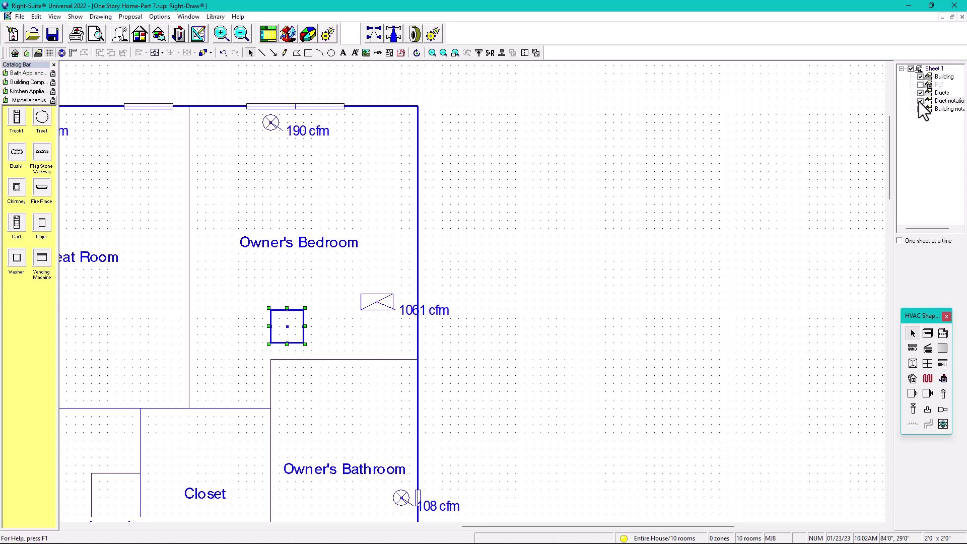
# - Bring up the static pressure worksheet for the entire house and examine the split AC's design airflow and static pressure in the equipment data
pyautogui.scroll(-2, 337, 294)
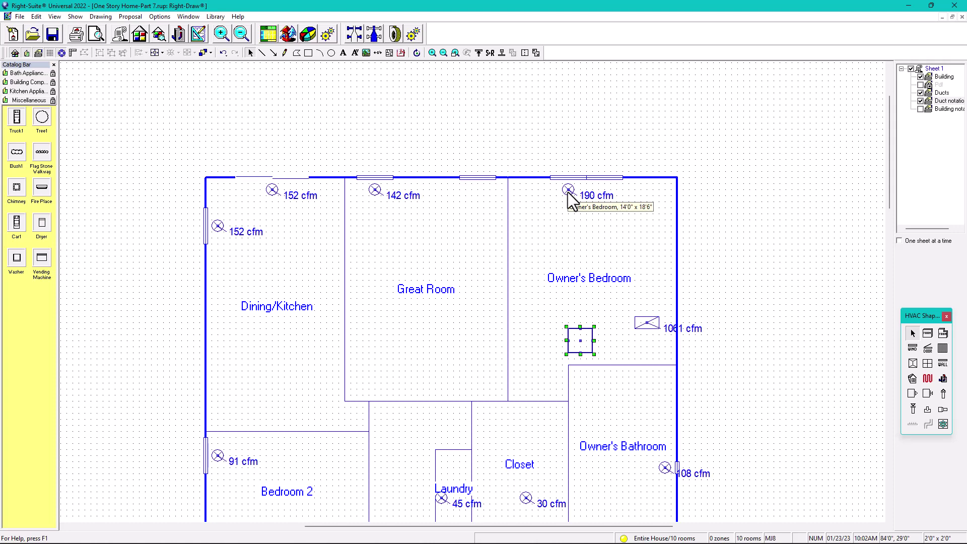
pyautogui.click(394, 33)
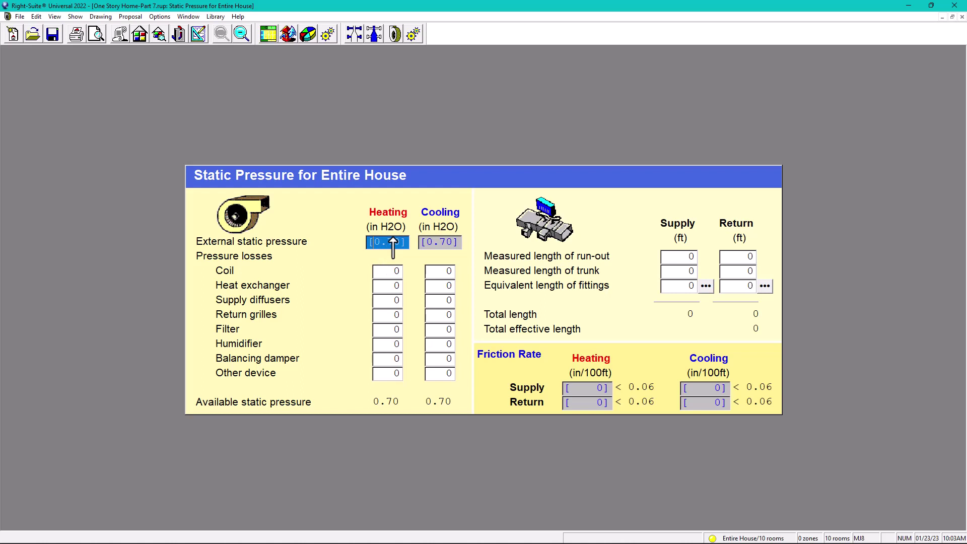
pyautogui.click(179, 35)
pyautogui.moveTo(468, 123); pyautogui.dragTo(599, 149)
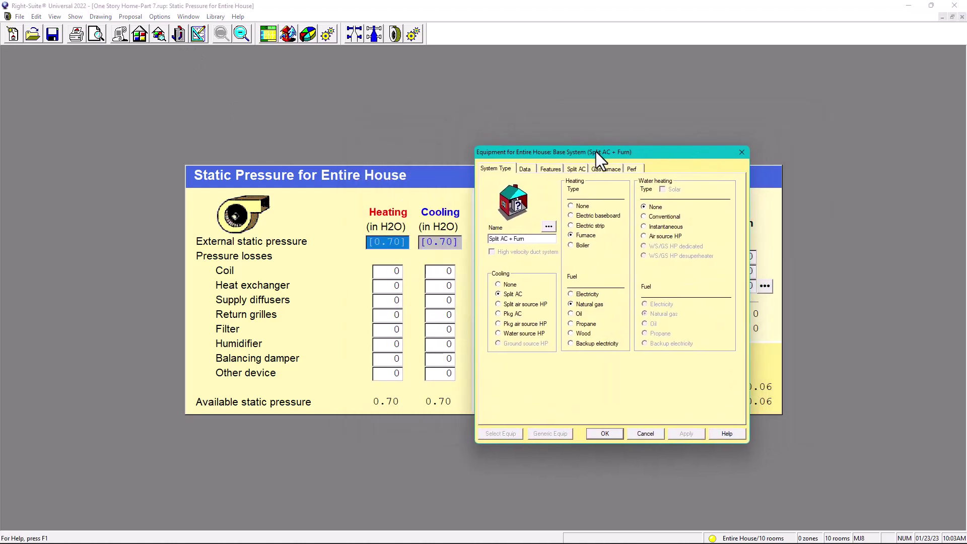
pyautogui.click(578, 168)
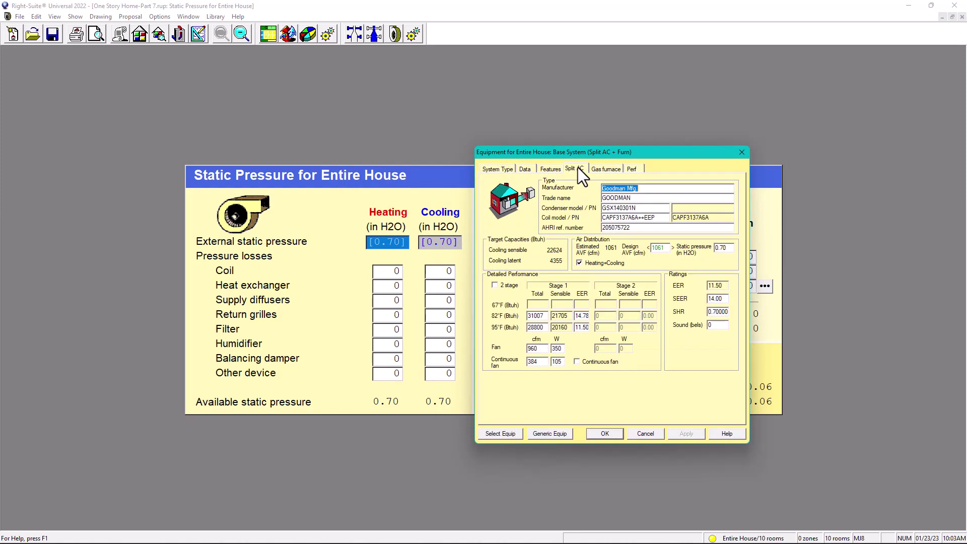
pyautogui.doubleClick(658, 247)
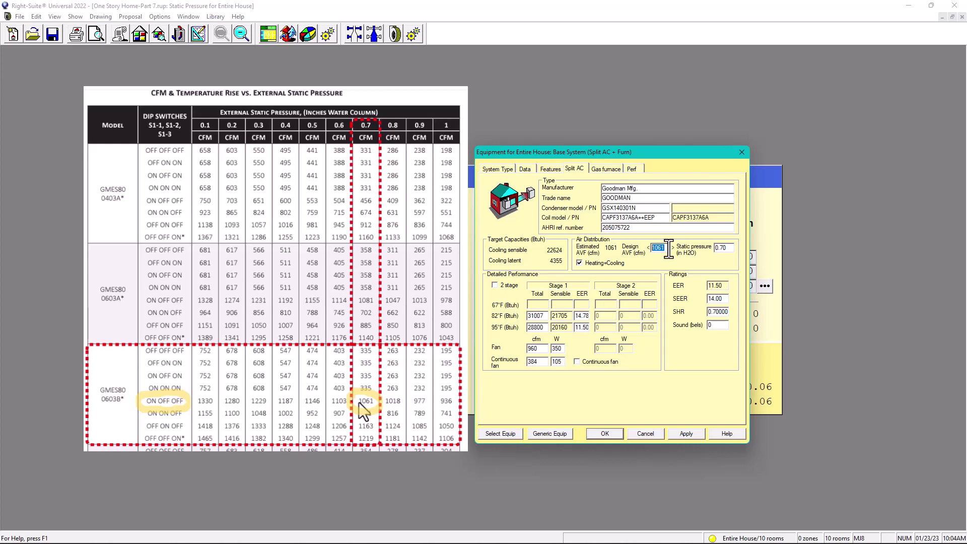
pyautogui.click(668, 247)
pyautogui.moveTo(669, 248); pyautogui.dragTo(655, 249)
pyautogui.moveTo(729, 249); pyautogui.dragTo(716, 249)
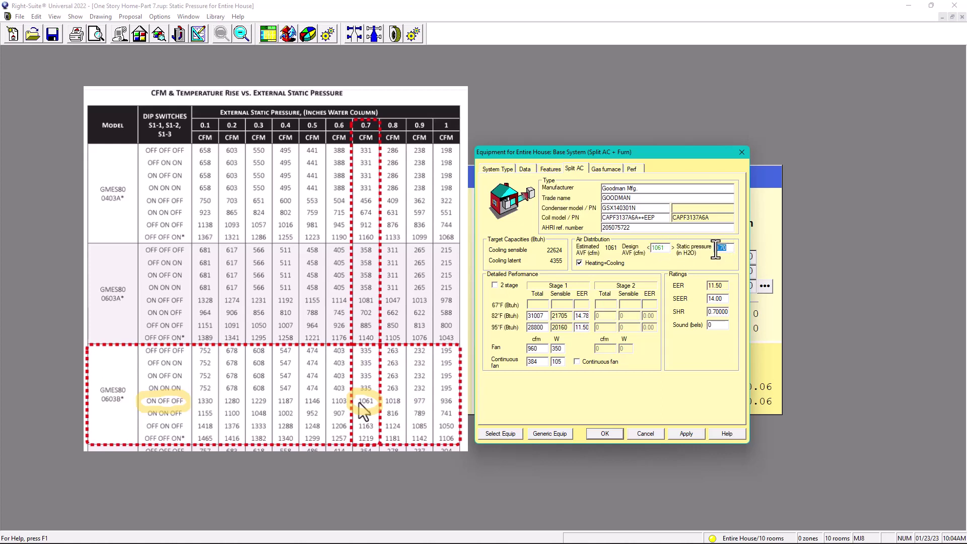
pyautogui.click(742, 152)
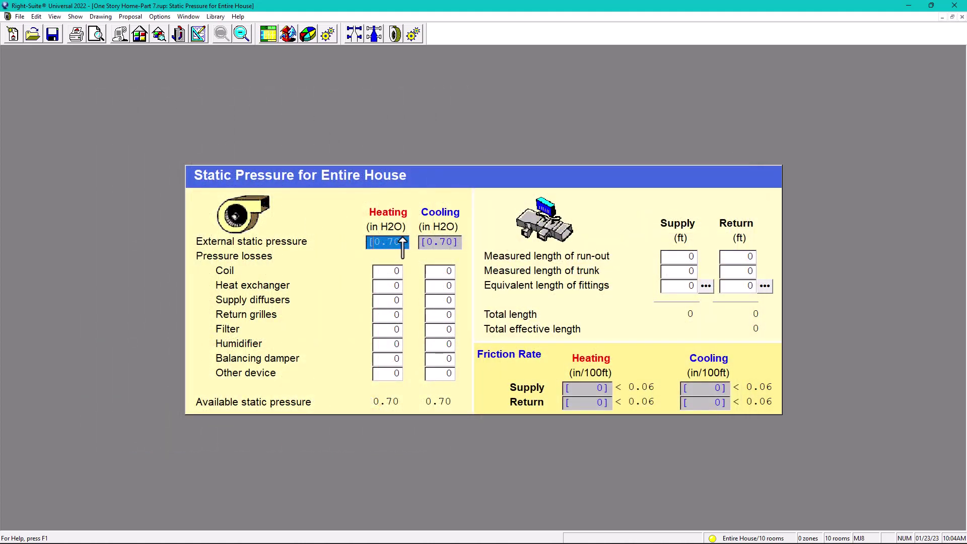
# - Reopen the equipment data and check the static pressure entry for the split AC
pyautogui.click(179, 33)
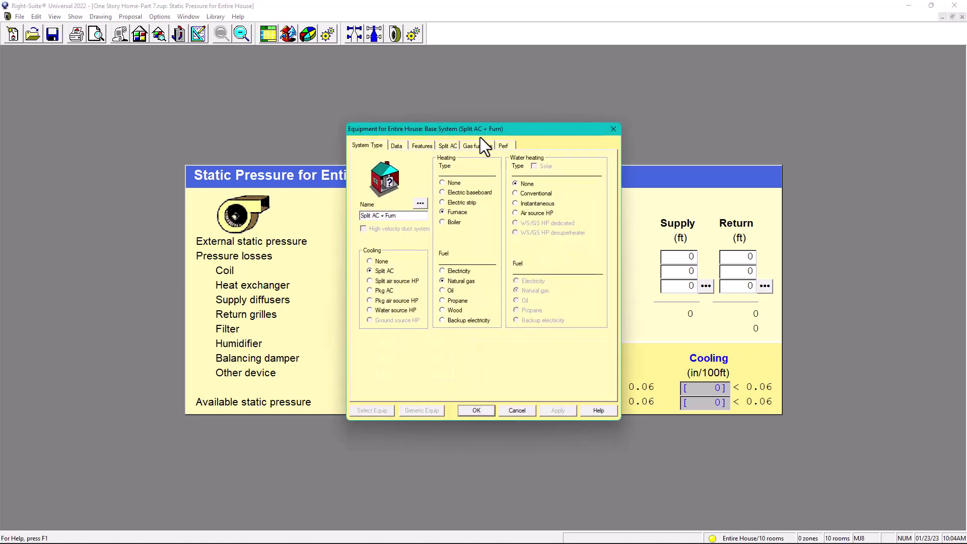
pyautogui.click(445, 146)
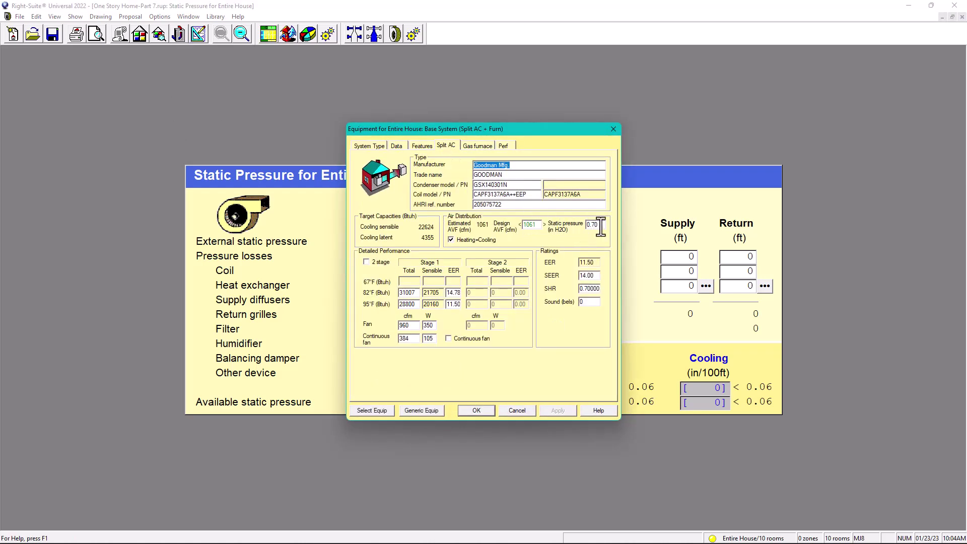
pyautogui.moveTo(599, 225); pyautogui.dragTo(589, 225)
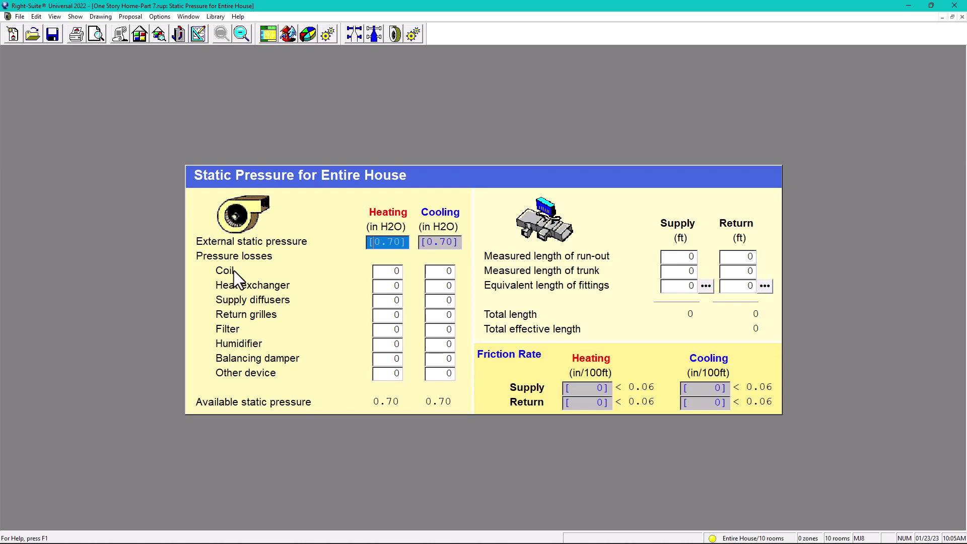
# - Check the coil model in the split AC equipment data and set the coil pressure loss to 0.22 in H2O
pyautogui.click(391, 270)
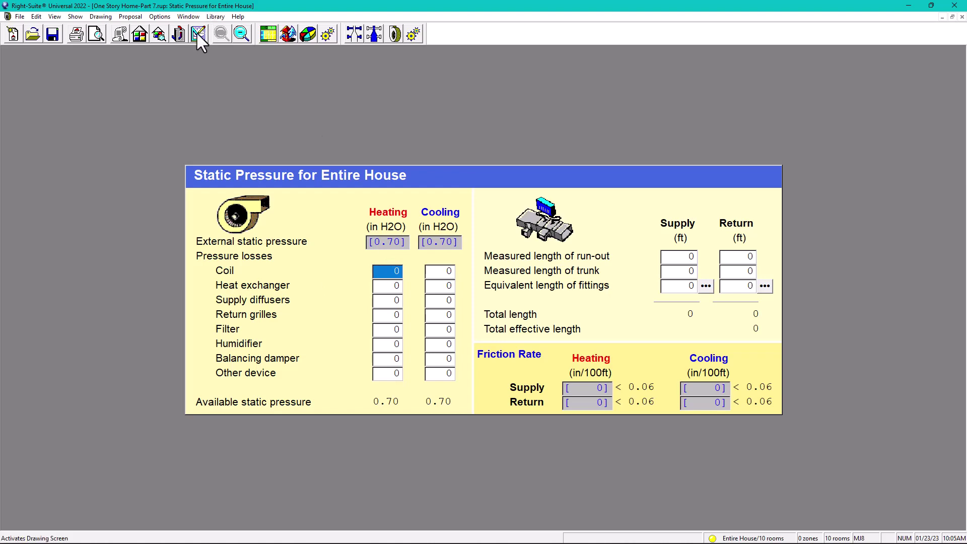
pyautogui.click(181, 37)
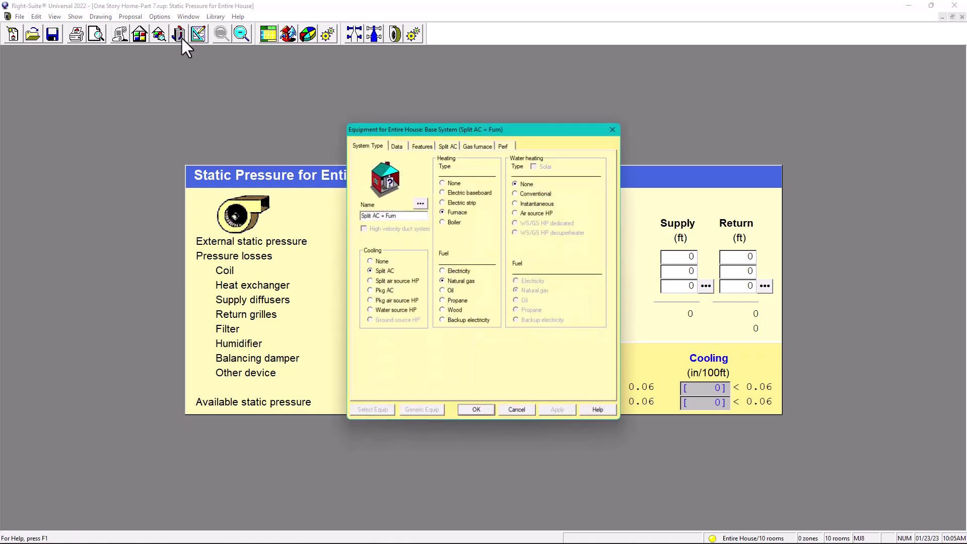
pyautogui.click(448, 146)
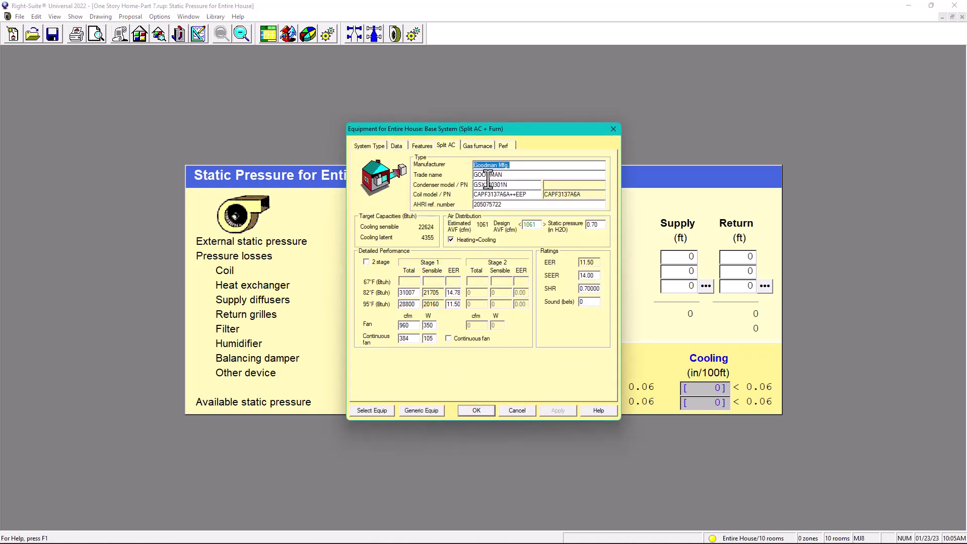
pyautogui.moveTo(510, 195); pyautogui.dragTo(476, 195)
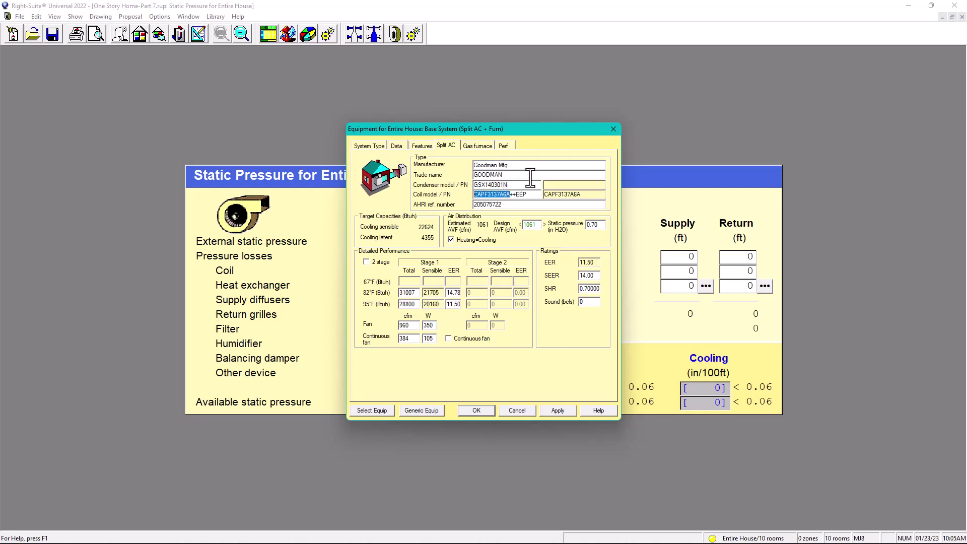
pyautogui.click(613, 129)
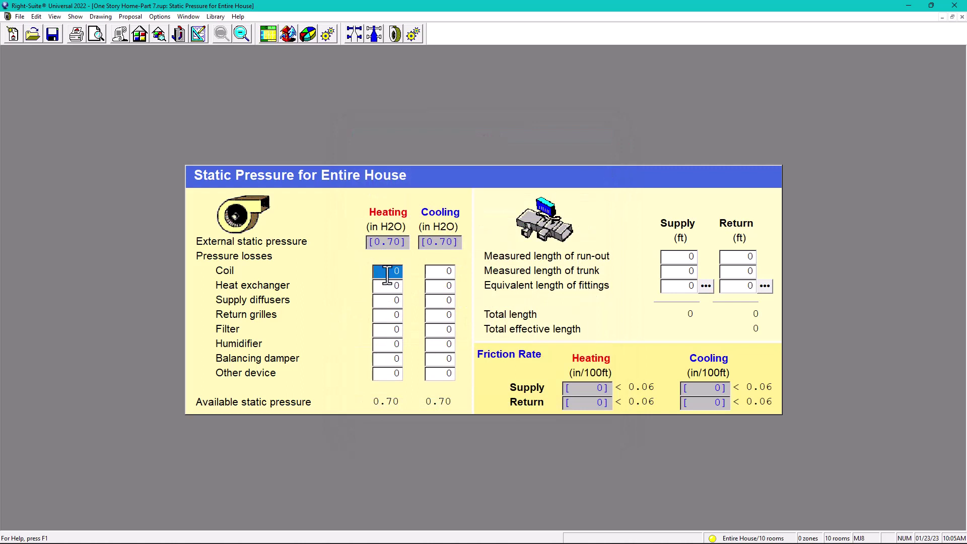
pyautogui.write('0.22')
pyautogui.click(439, 271)
# - Review the gas furnace specifications in the equipment data for the entire house
pyautogui.click(179, 33)
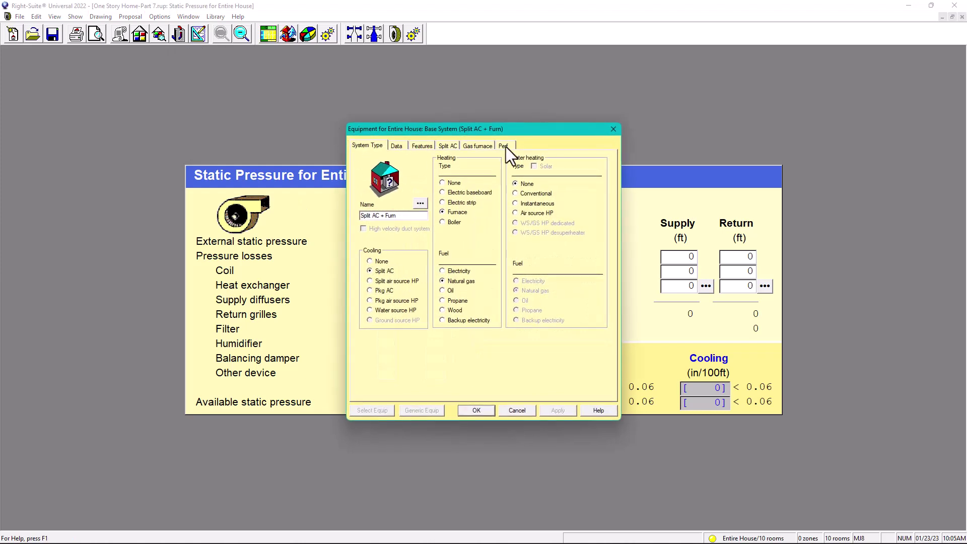
pyautogui.click(476, 145)
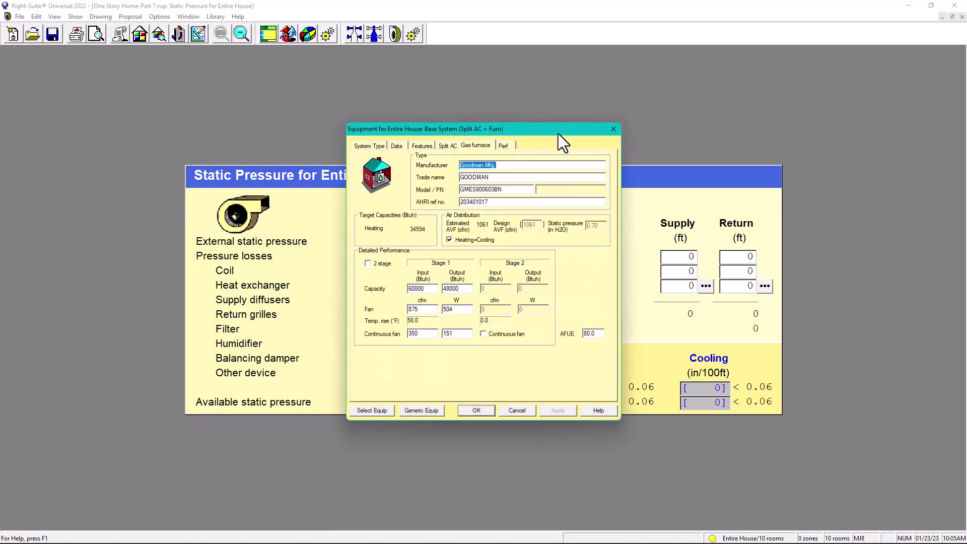
pyautogui.click(613, 129)
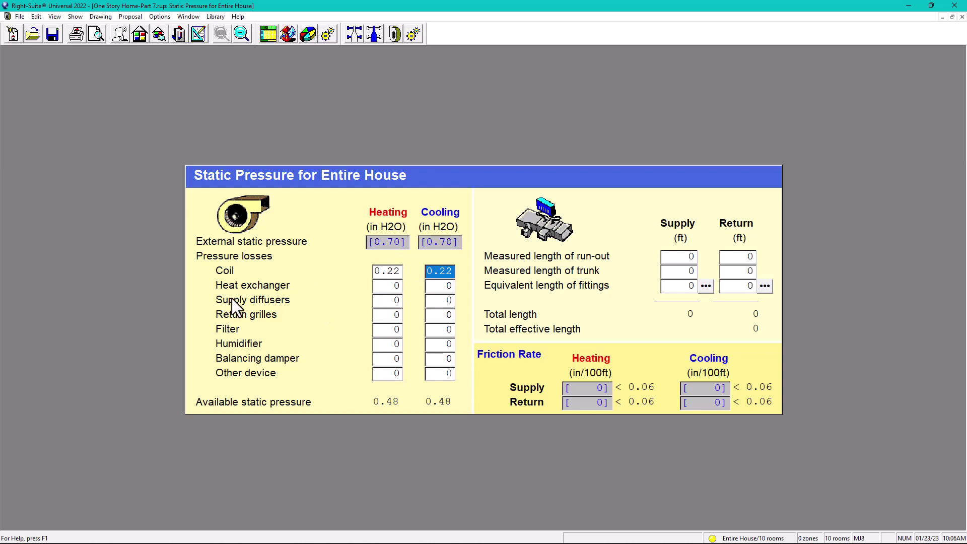
# - Set the pressure losses of the supply diffusers and the return grilles to 0.03 in H2O each
pyautogui.click(395, 300)
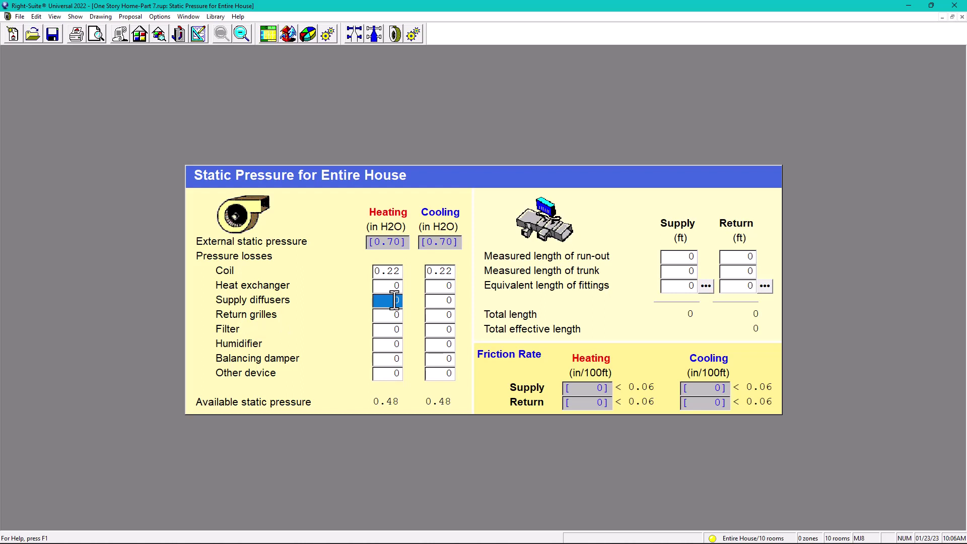
pyautogui.write('0.03')
pyautogui.press('Return')
pyautogui.write('0.03')
pyautogui.press('Return')
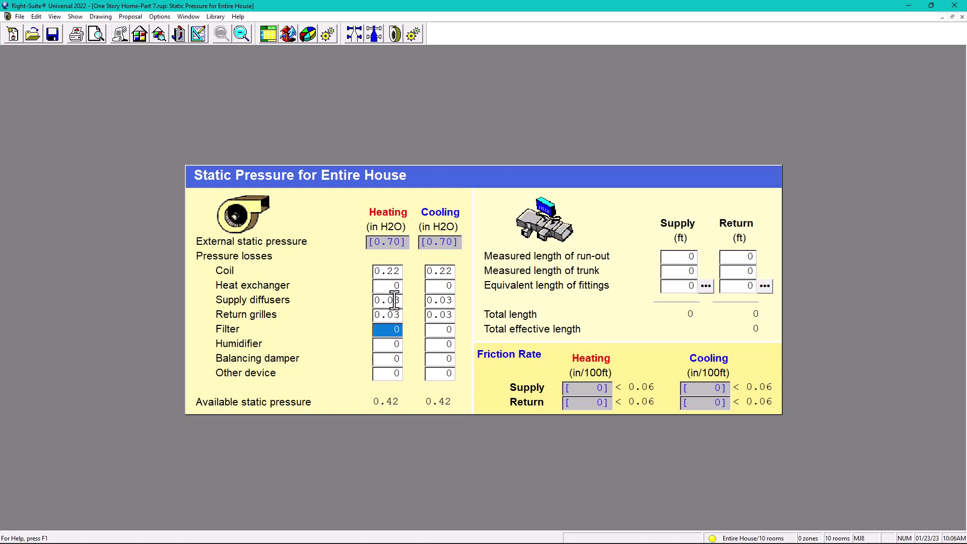
# - Set the filter pressure loss to 0.20 in H2O
pyautogui.write('0.2')
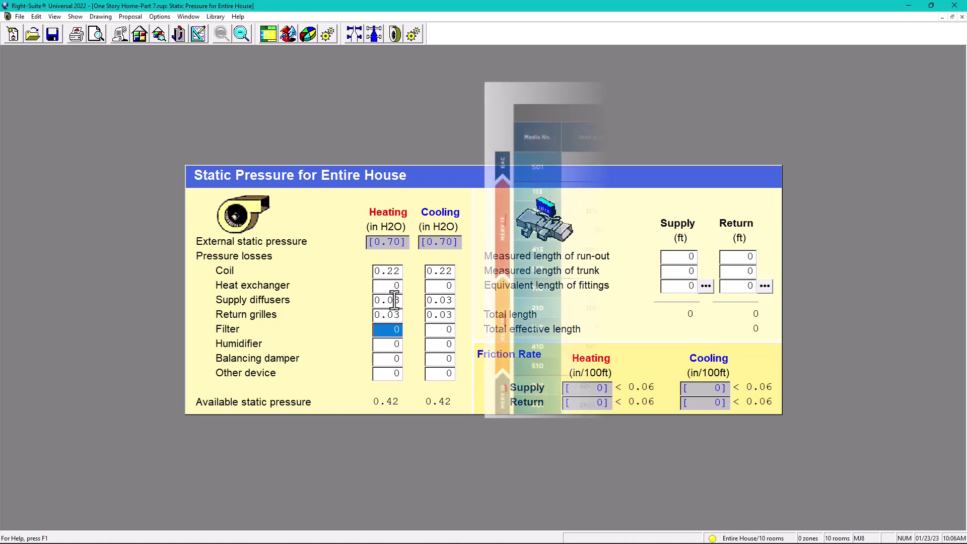
pyautogui.press('Tab')
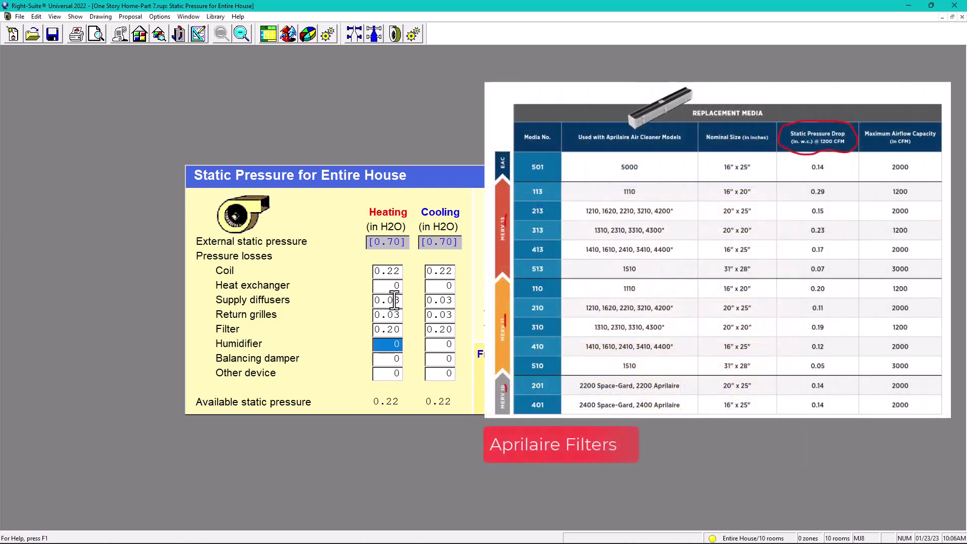
pyautogui.doubleClick(388, 330)
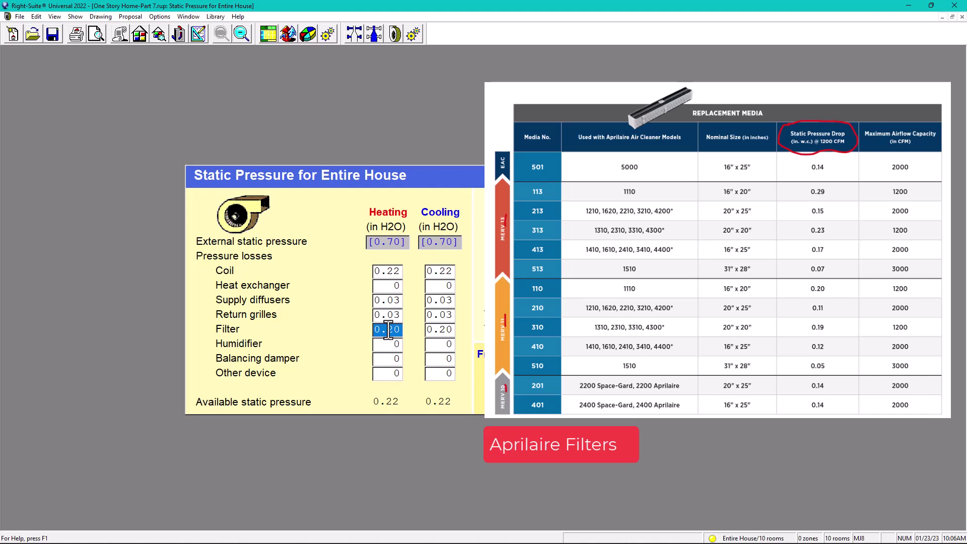
# - Try a filter pressure loss of 0.10 in H2O and settle on 0.15 in H2O
pyautogui.write('0.1')
pyautogui.press('Tab')
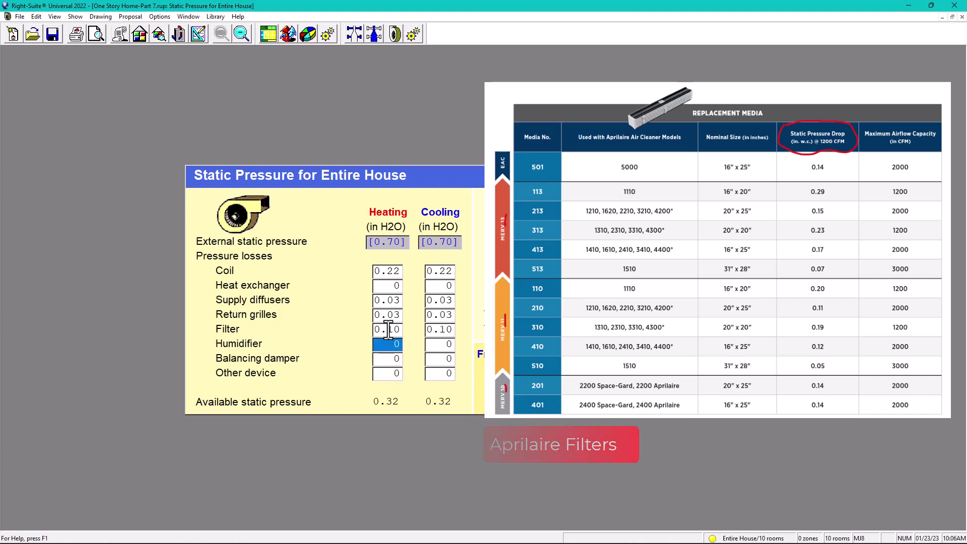
pyautogui.doubleClick(388, 330)
pyautogui.write('0.15')
pyautogui.press('Tab')
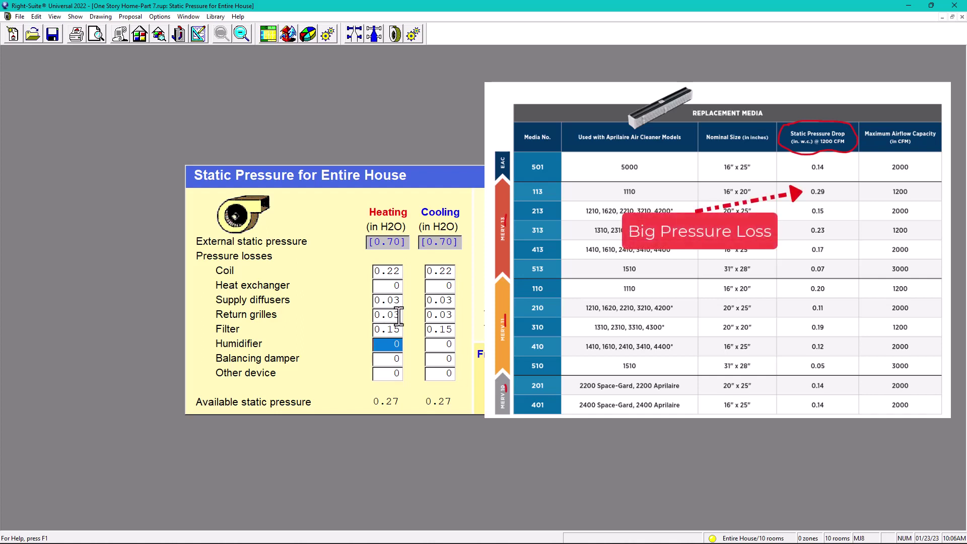
pyautogui.doubleClick(400, 331)
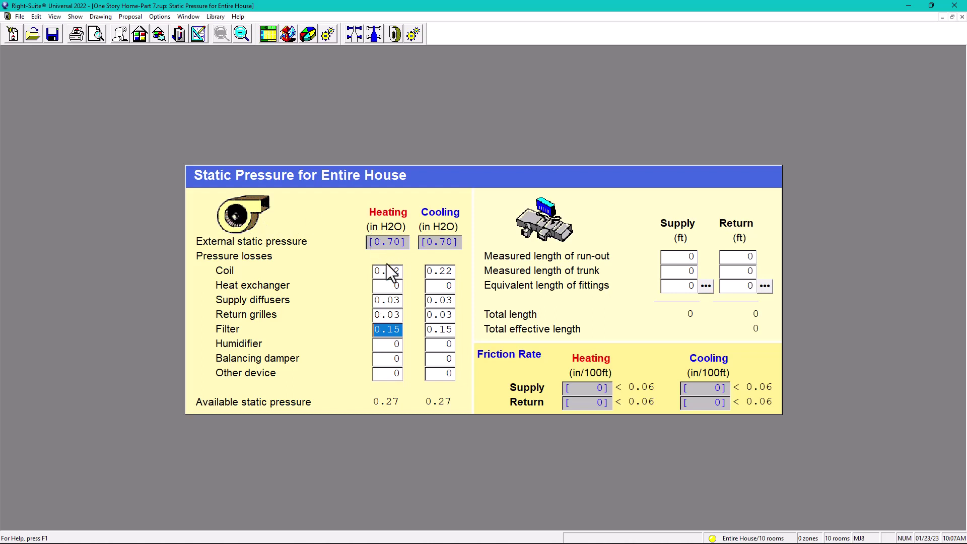
# - Set the balancing damper pressure loss to 0.03 in H2O
pyautogui.click(397, 347)
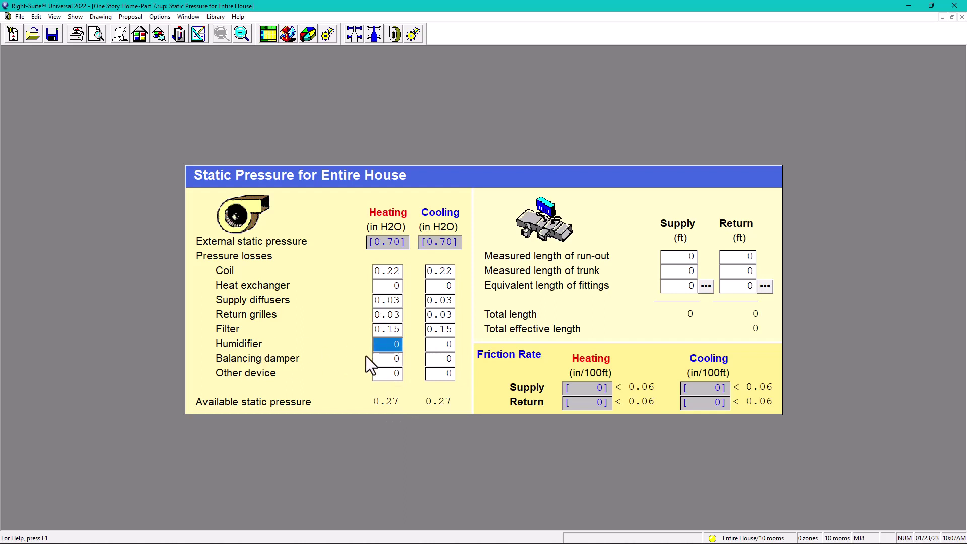
pyautogui.click(393, 359)
pyautogui.write('0.05')
pyautogui.press('Tab')
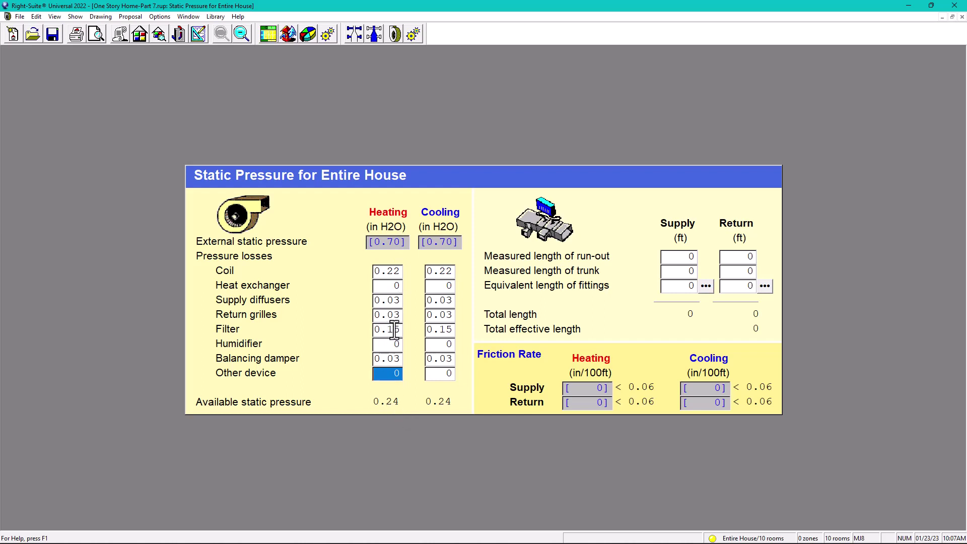
# - Try a heating external static pressure of 0.50 in H2O with a filter pressure loss of 0.20 in H2O
pyautogui.click(392, 242)
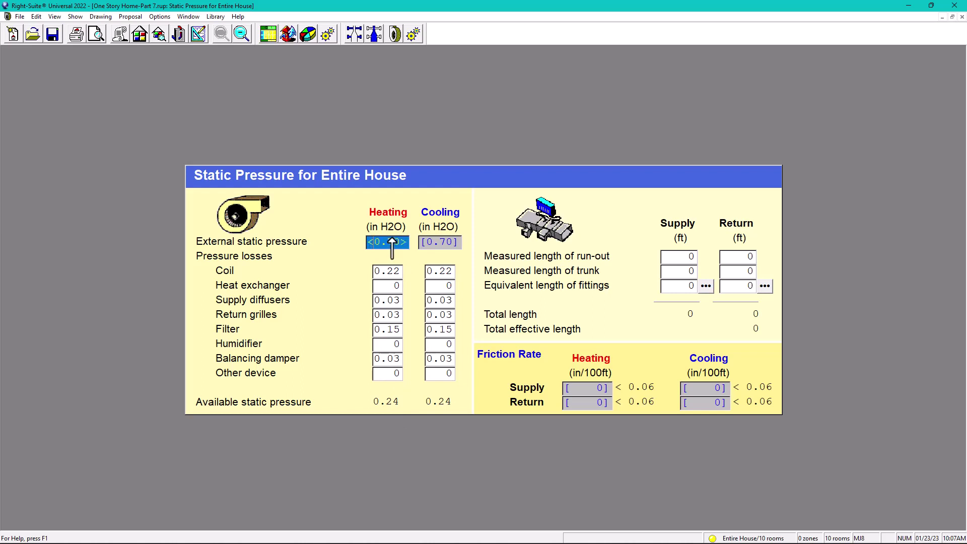
pyautogui.write('.5')
pyautogui.press('Tab')
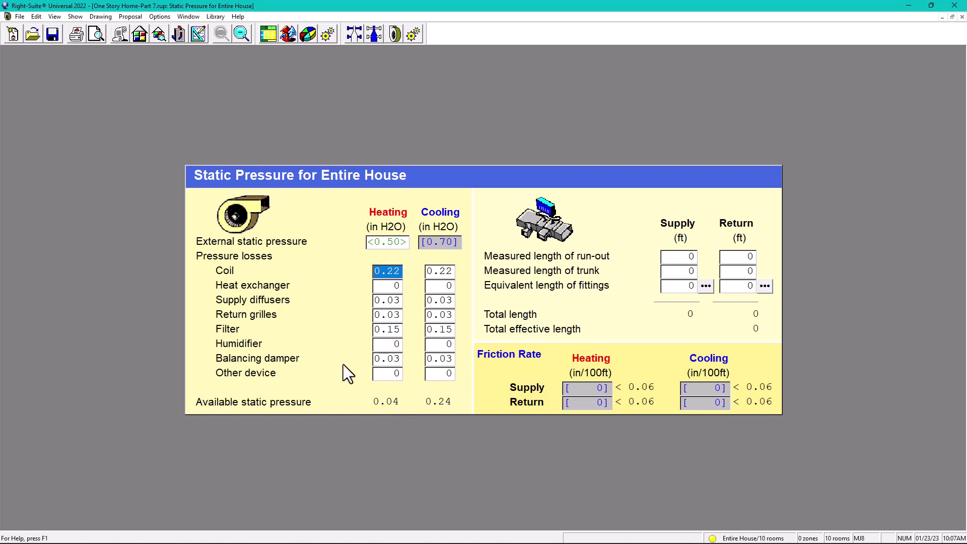
pyautogui.click(398, 329)
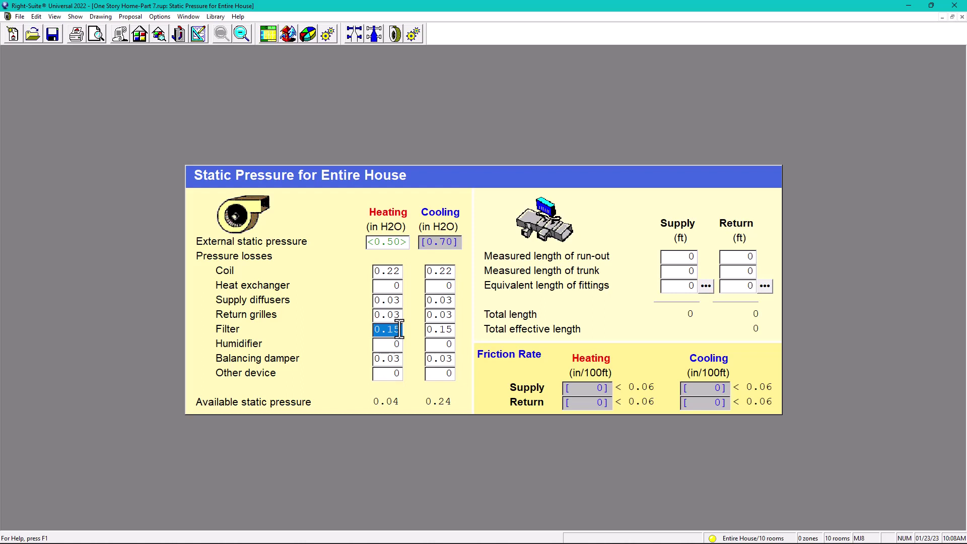
pyautogui.write('0.2')
pyautogui.press('Tab')
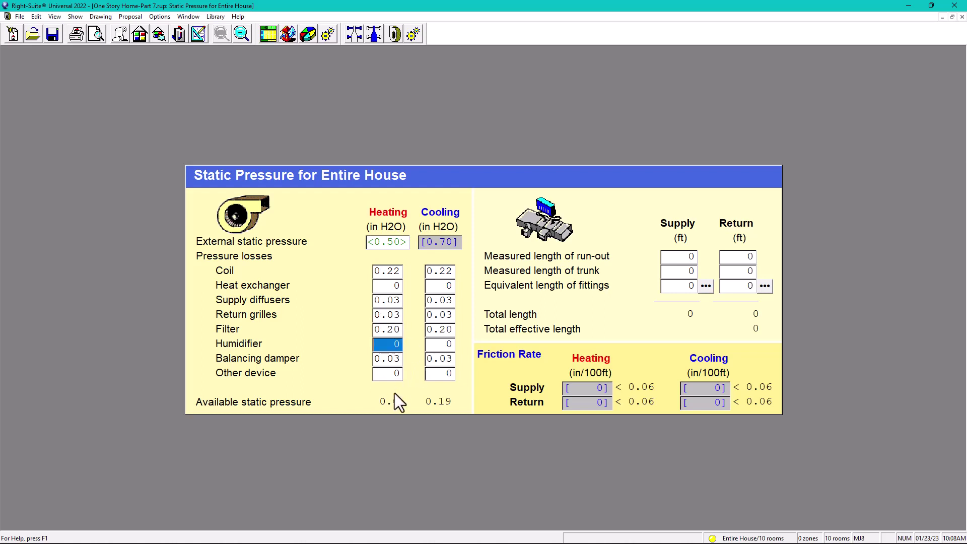
# - Compare filter pressure losses of 0.15 and 0.20 in H2O to see the effect on the available static pressure
pyautogui.click(392, 330)
pyautogui.write('0.15')
pyautogui.press('Tab')
pyautogui.click(393, 330)
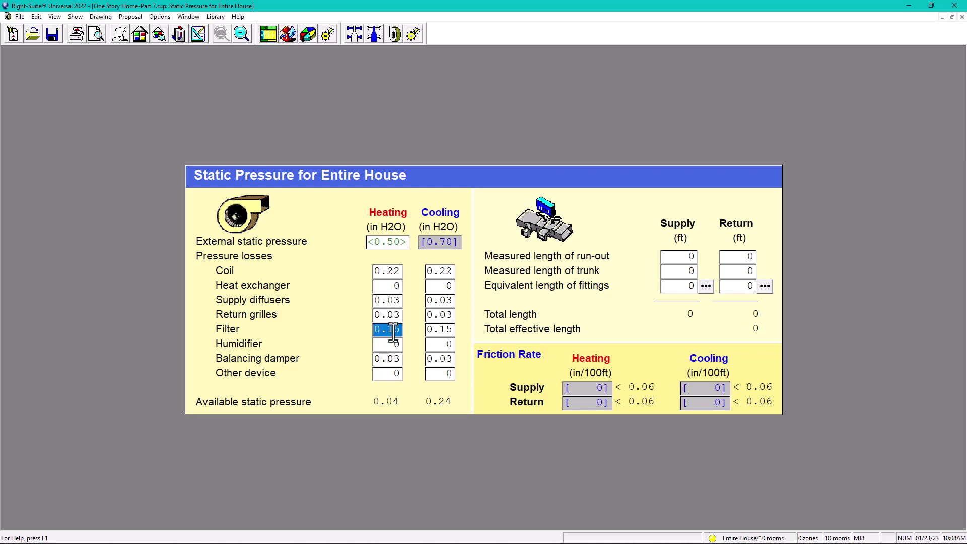
pyautogui.write('0.25')
pyautogui.press('Tab')
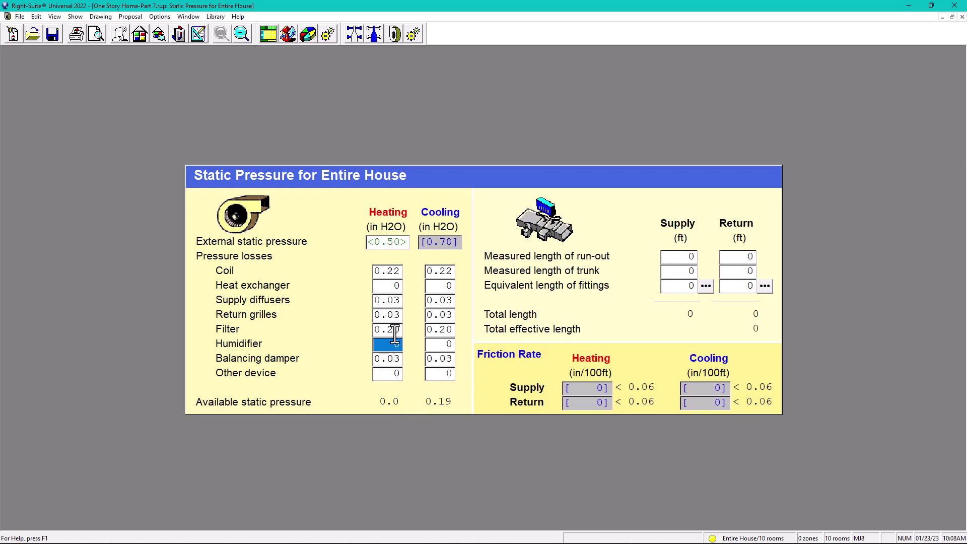
# - Set the filter pressure loss back to 0.15 in H2O and the heating external static pressure to 0.70 in H2O
pyautogui.click(391, 271)
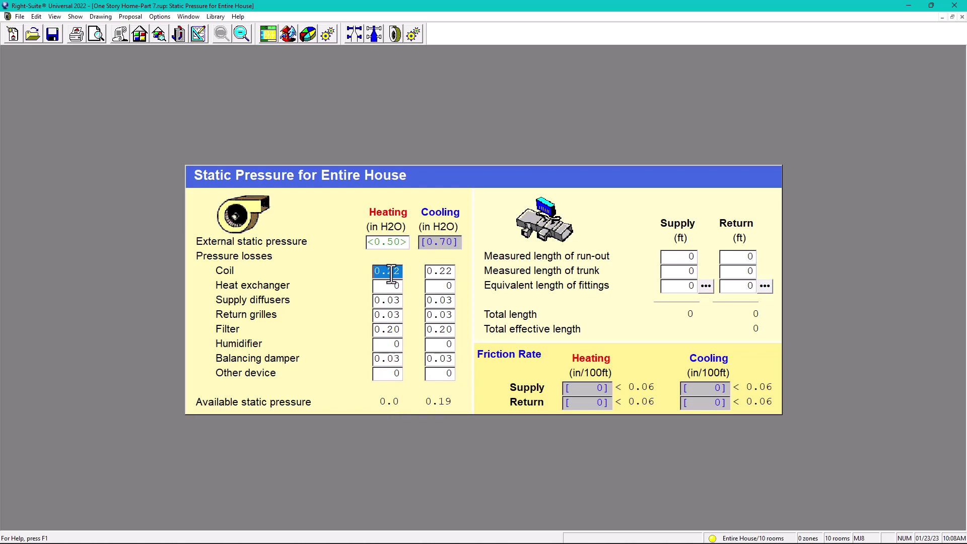
pyautogui.click(391, 330)
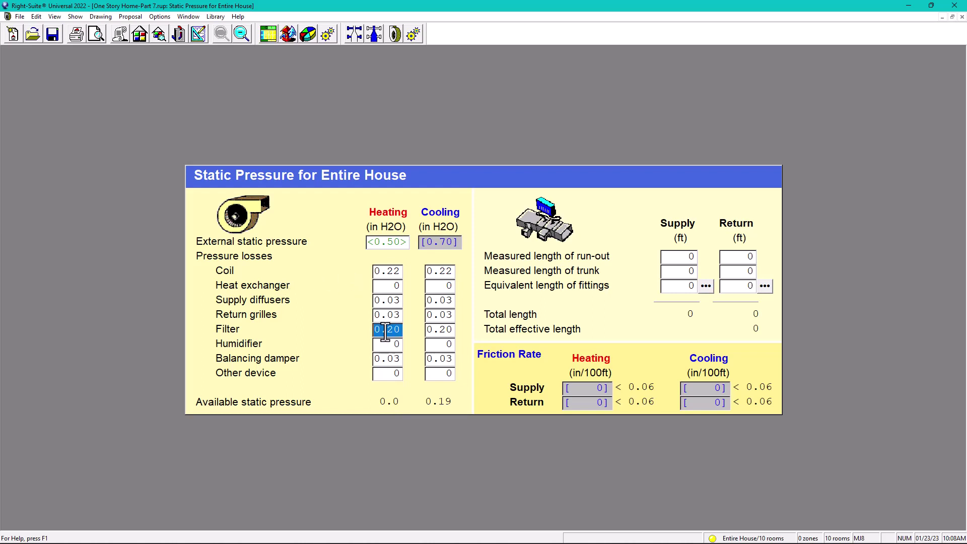
pyautogui.write('.15')
pyautogui.press('Tab')
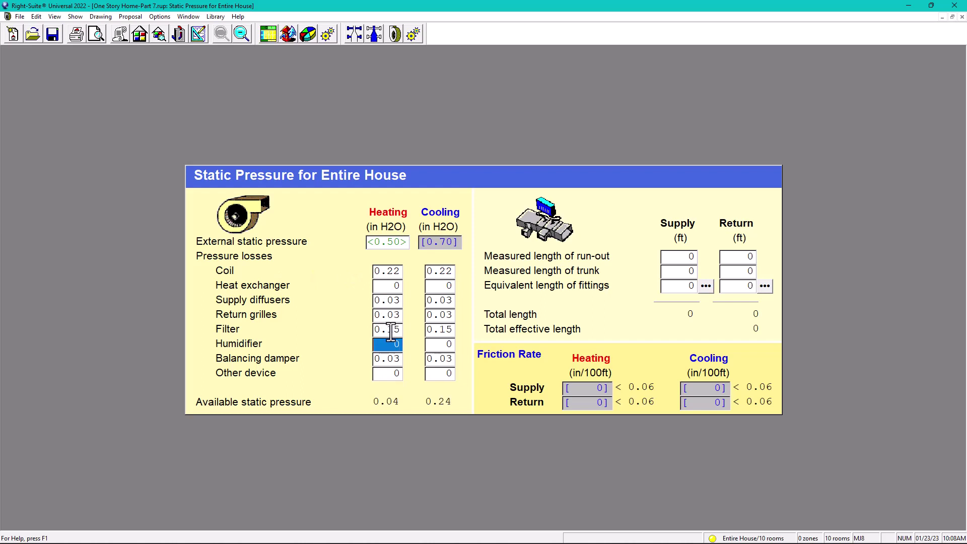
pyautogui.click(393, 243)
pyautogui.press('Tab')
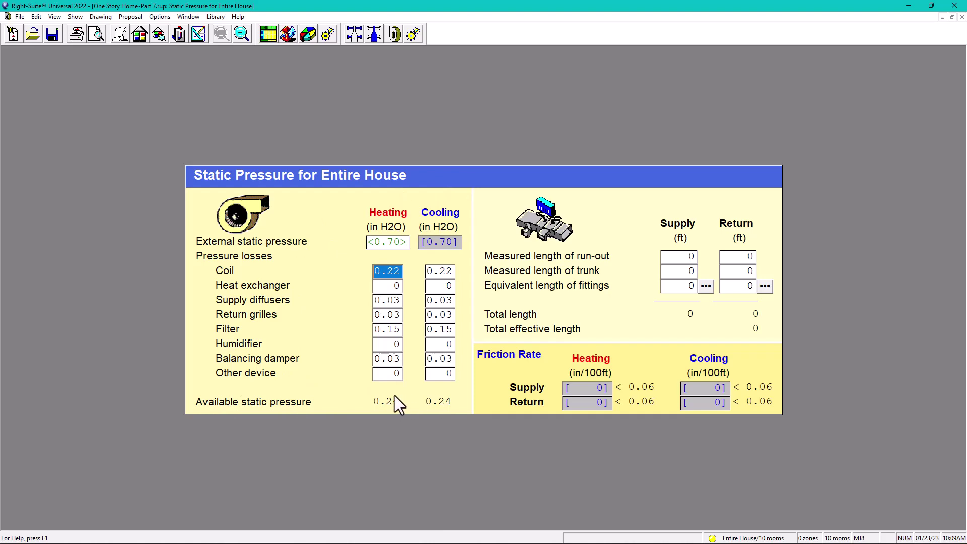
# - Apply the Round/Round Metal duct preference set to the entire house
pyautogui.click(198, 33)
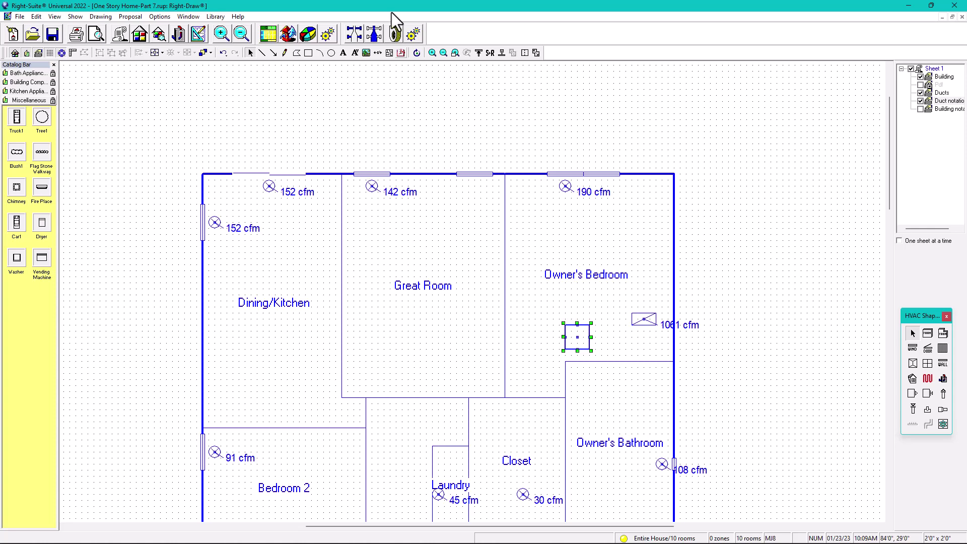
pyautogui.click(412, 34)
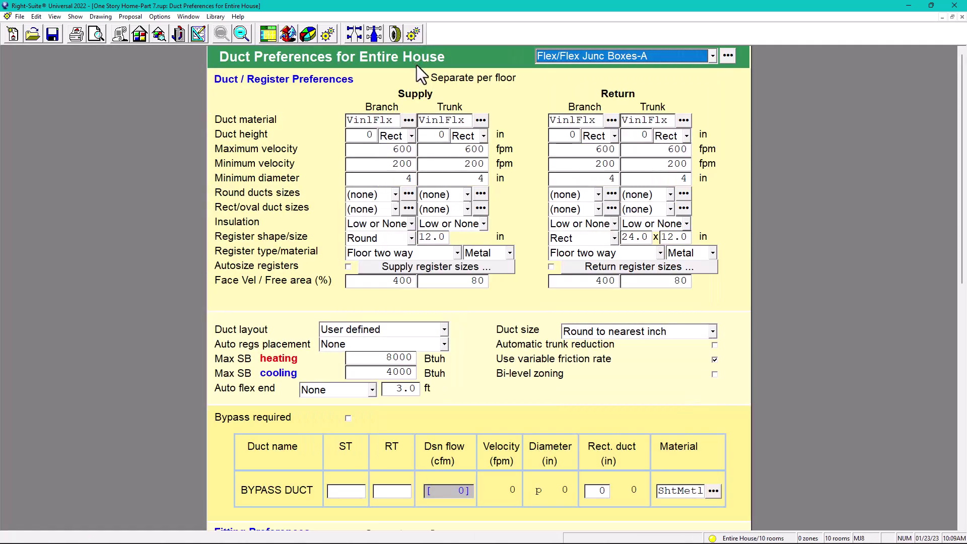
pyautogui.click(712, 56)
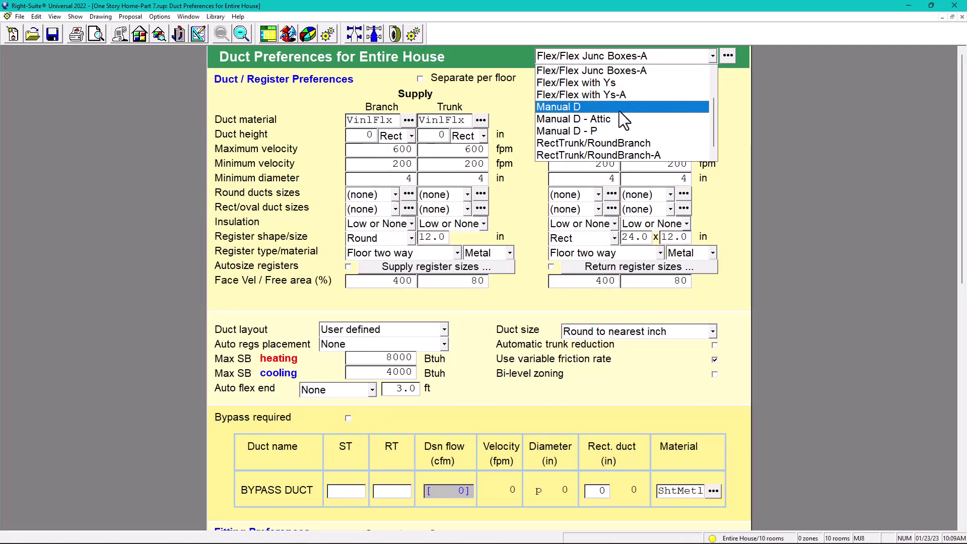
pyautogui.scroll(-2, 611, 110)
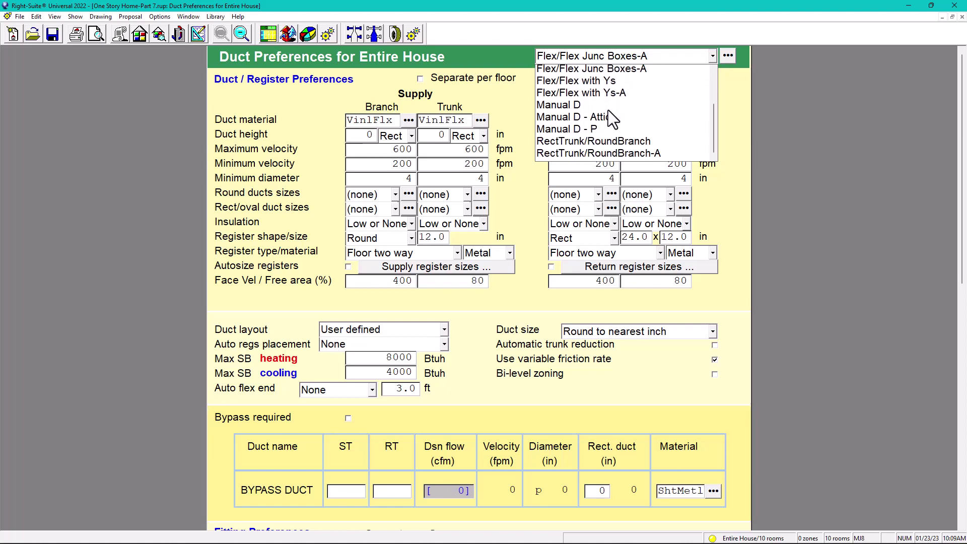
pyautogui.click(603, 119)
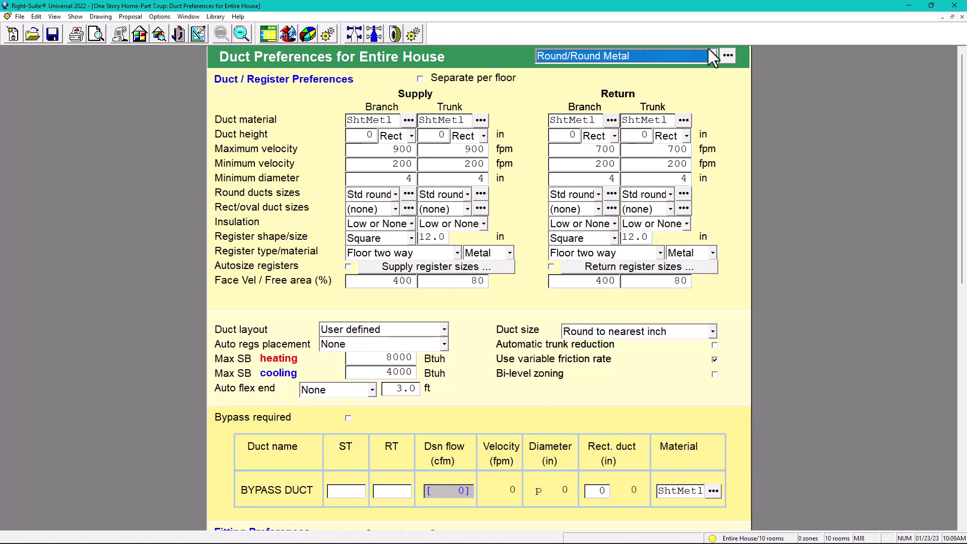
# - Apply the RectTrunk/RoundBranch-A duct preference set to the entire house and check the register shapes on the floor plan
pyautogui.click(712, 55)
pyautogui.click(558, 146)
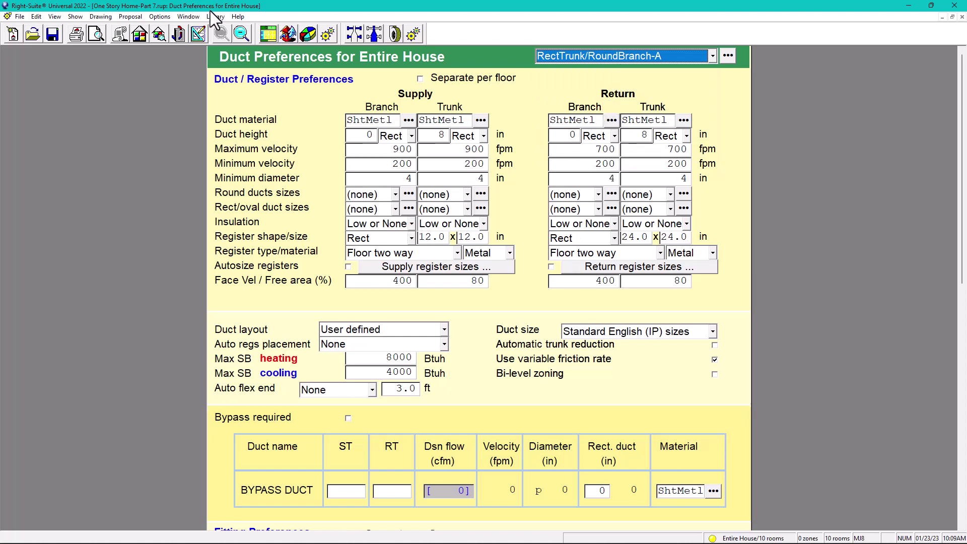
pyautogui.click(196, 38)
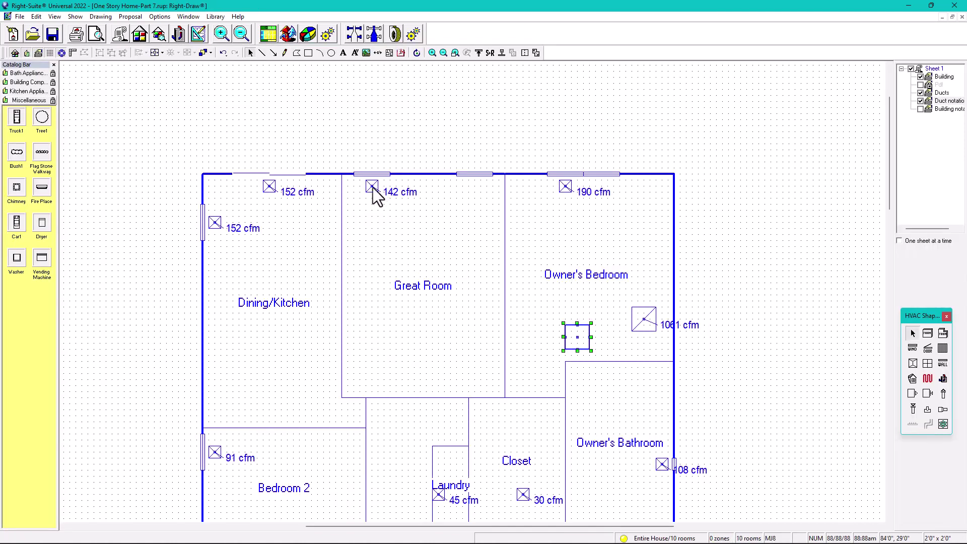
pyautogui.scroll(-1, 597, 374)
pyautogui.click(395, 35)
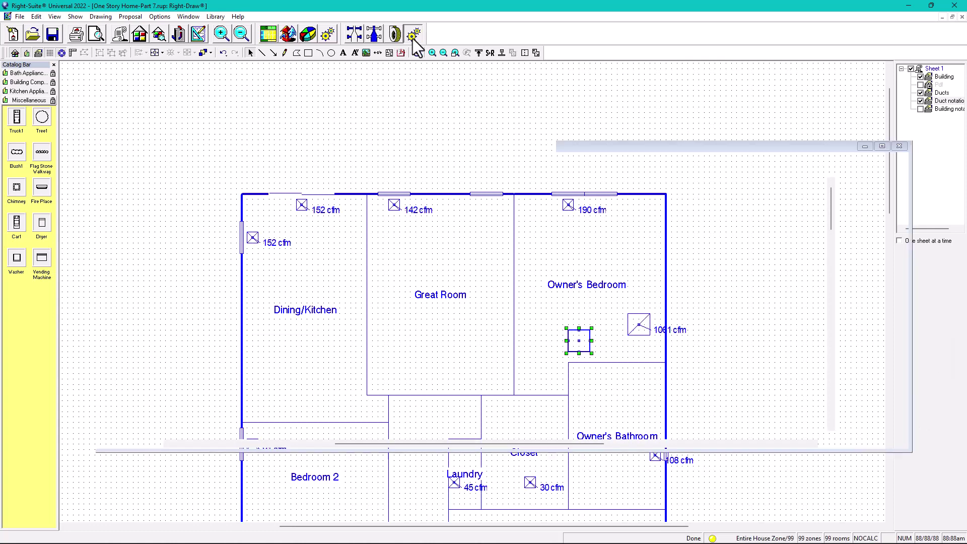
pyautogui.click(712, 55)
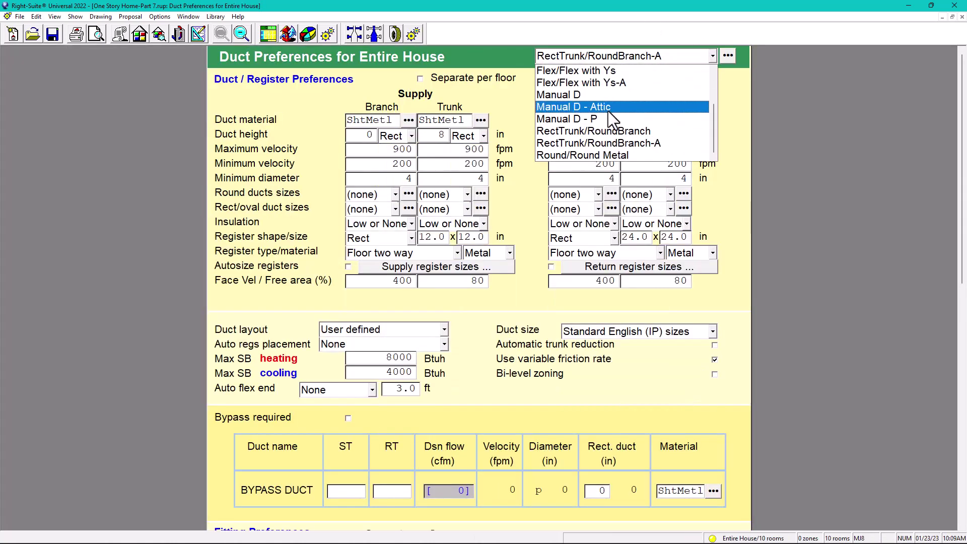
pyautogui.click(591, 141)
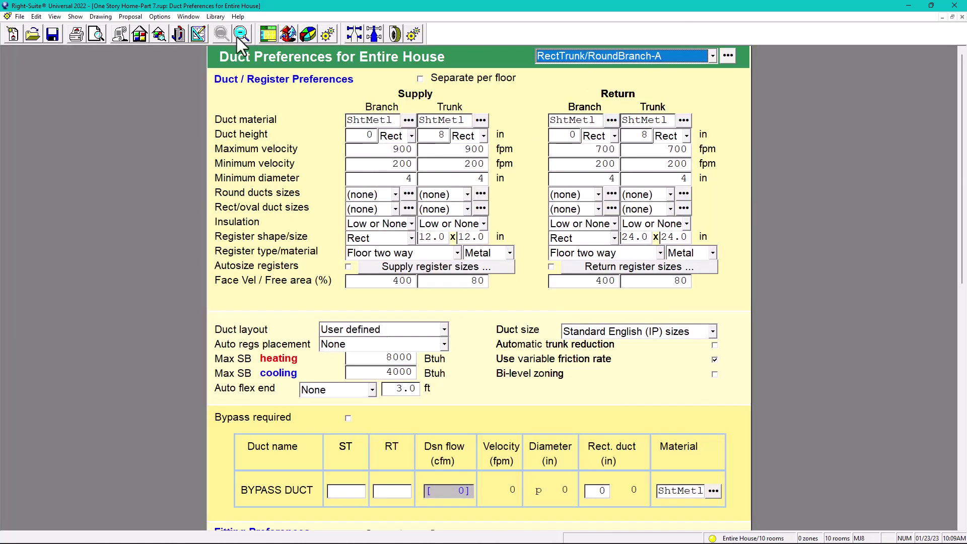
pyautogui.click(203, 36)
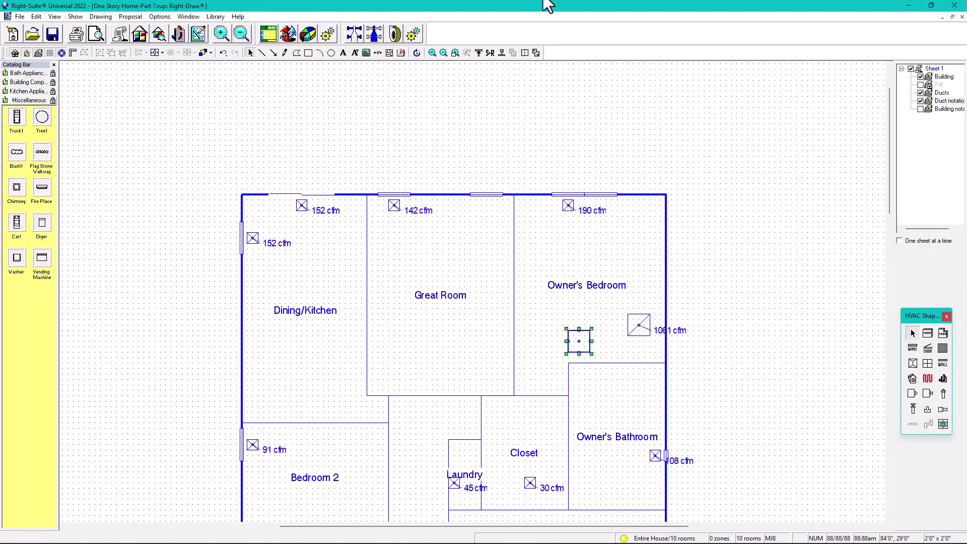
# - Apply the Flex/Flex Junc Boxes duct preference set to the entire house and check the registers on the floor plan
pyautogui.click(413, 34)
pyautogui.click(712, 56)
pyautogui.scroll(2, 605, 99)
pyautogui.click(569, 107)
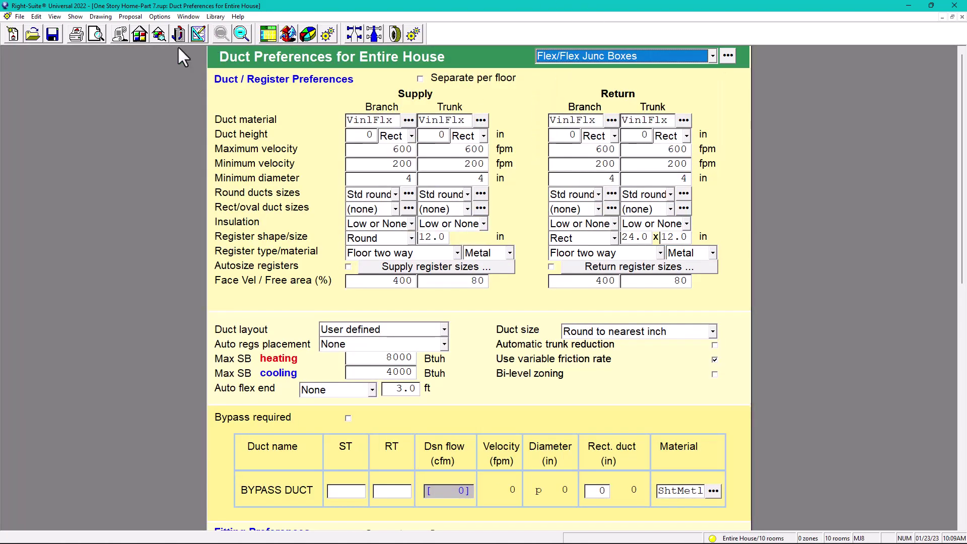
pyautogui.click(196, 34)
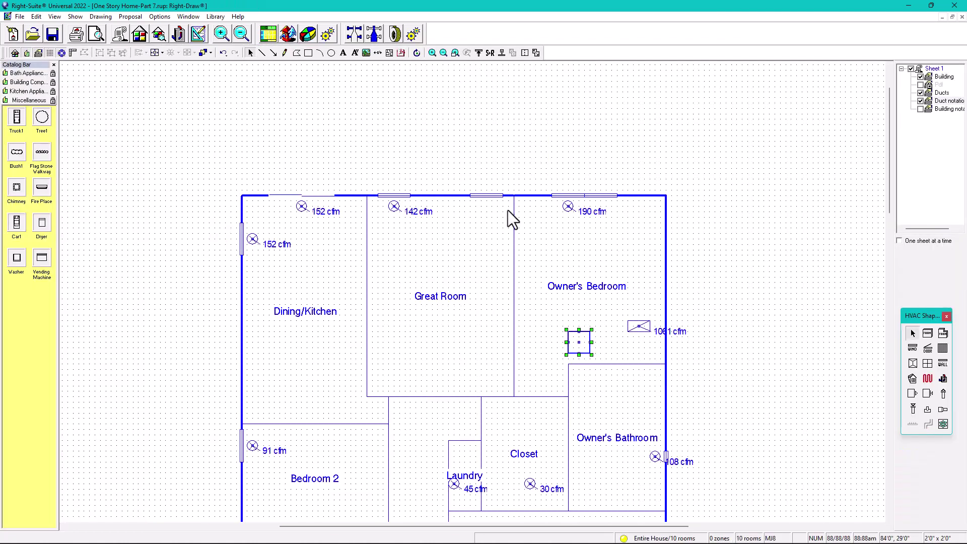
# - Start a new low-velocity duct preference set in the duct preferences library
pyautogui.click(413, 30)
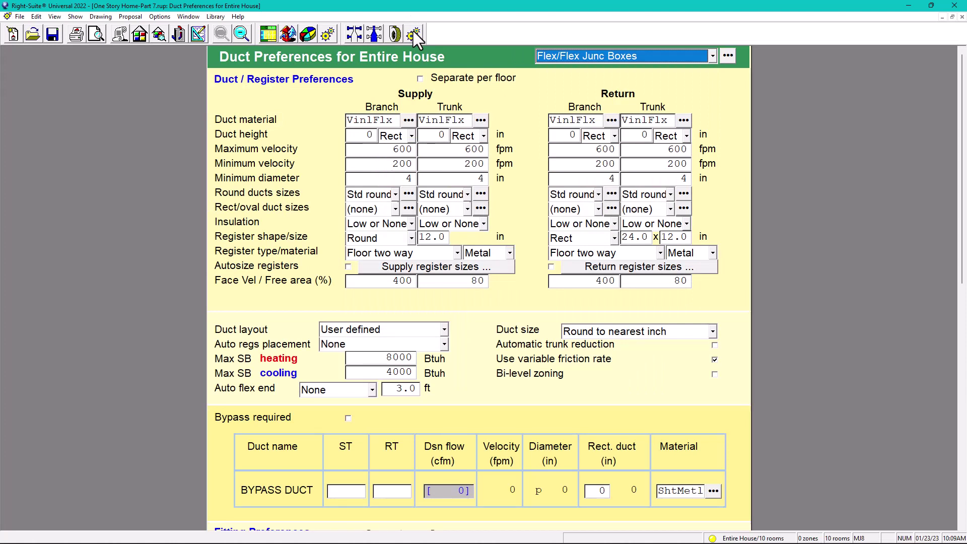
pyautogui.click(215, 16)
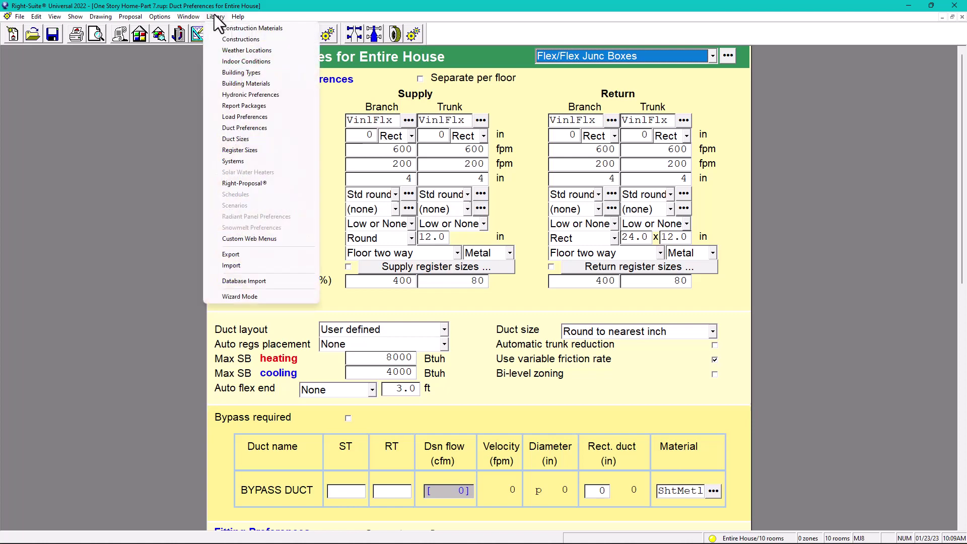
pyautogui.click(241, 129)
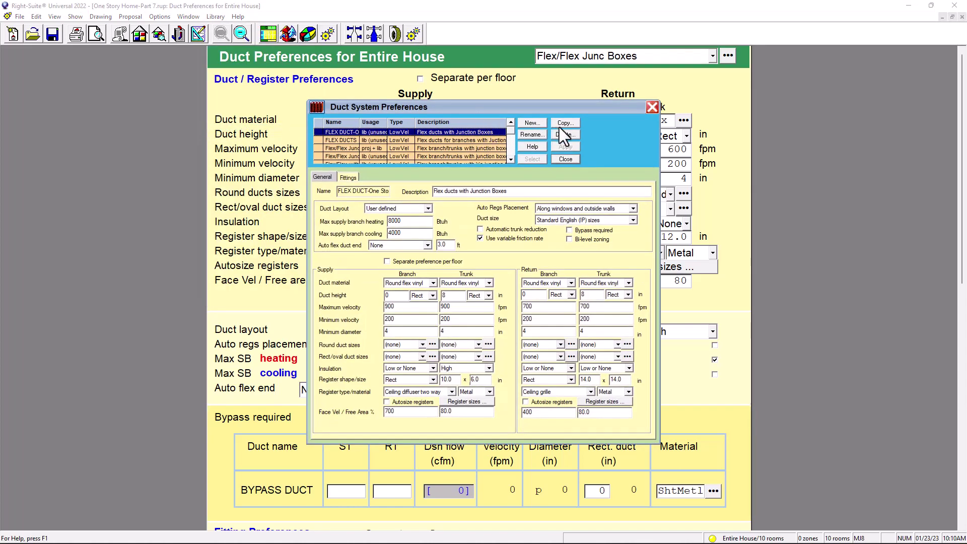
pyautogui.click(533, 123)
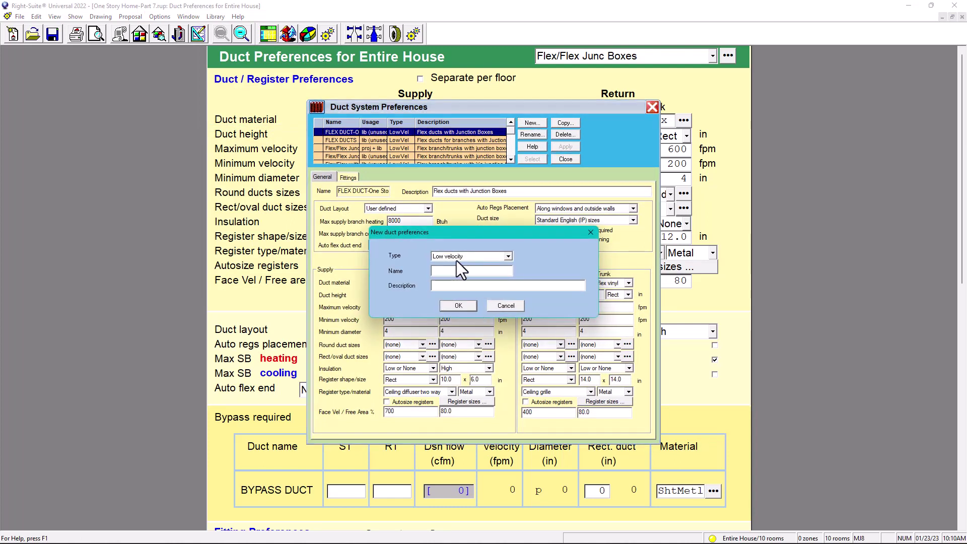
pyautogui.click(508, 256)
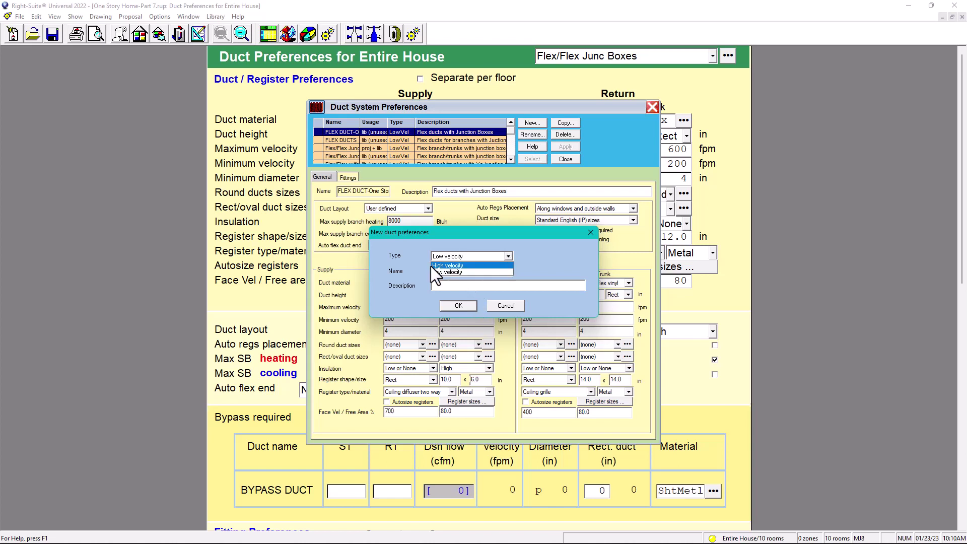
pyautogui.click(509, 256)
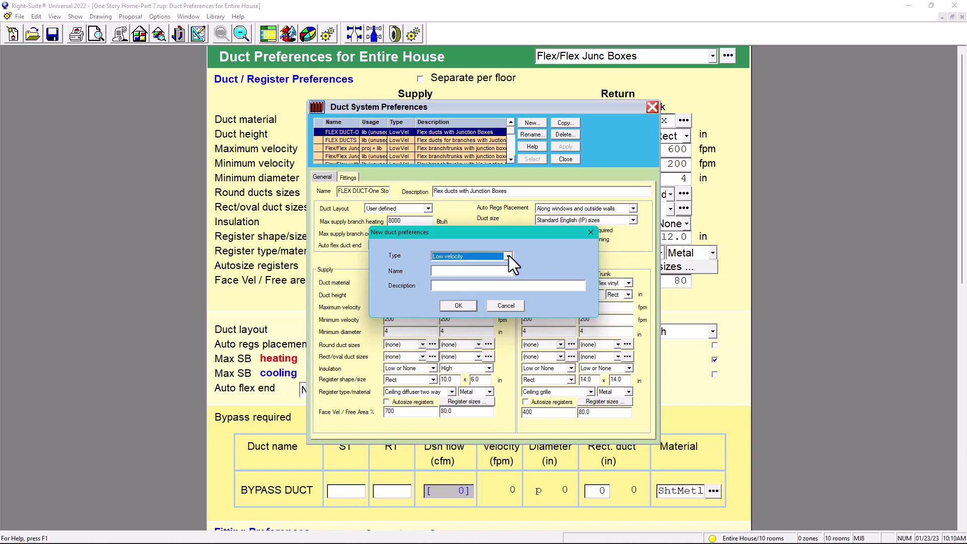
# - Name the new set FLEX DUCT-ATTIC ONE STORY, describe it as Flex Ducts with Juction Boxes, and create it
pyautogui.click(448, 272)
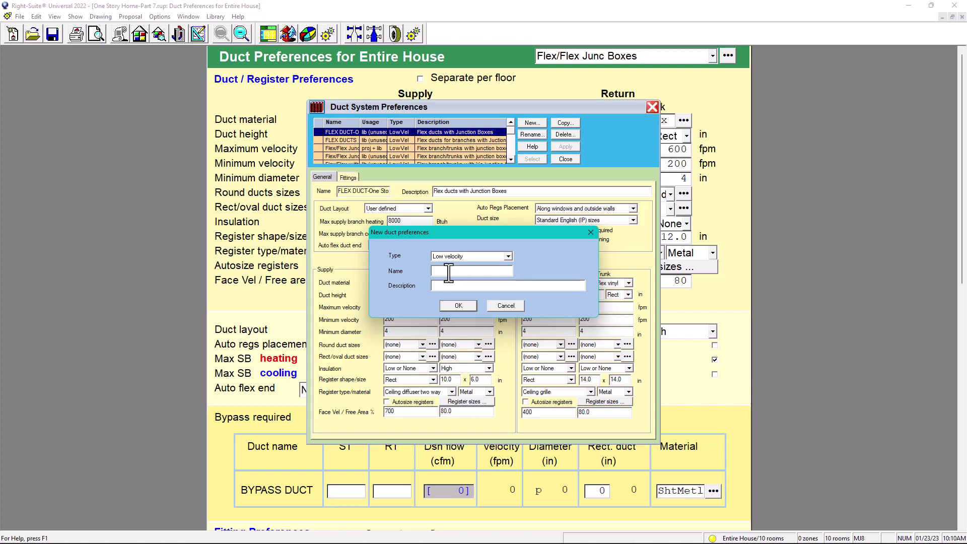
pyautogui.write('FLE')
pyautogui.write('X DUCT')
pyautogui.write('-ATTIC')
pyautogui.write(' ONE STORY')
pyautogui.click(439, 286)
pyautogui.write('fLE')
pyautogui.press('BackSpace')
pyautogui.press('BackSpace')
pyautogui.press('BackSpace')
pyautogui.press('BackSpace')
pyautogui.write('Flex ducts with Juction Boxes')
pyautogui.click(459, 306)
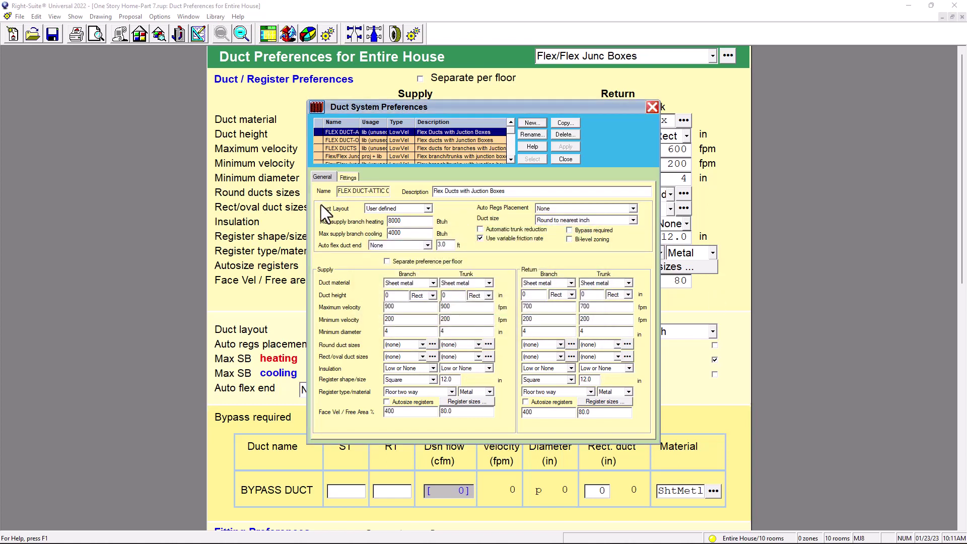
# - Set the duct size to Standard English (IP) sizes, with a user-defined layout and None for automatic register placement and flex duct end
pyautogui.click(517, 191)
pyautogui.click(429, 208)
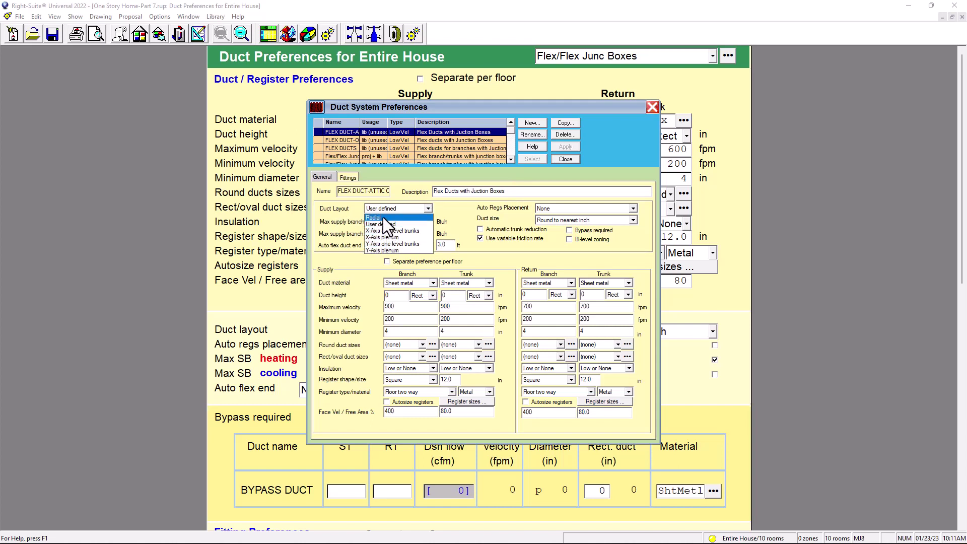
pyautogui.click(426, 209)
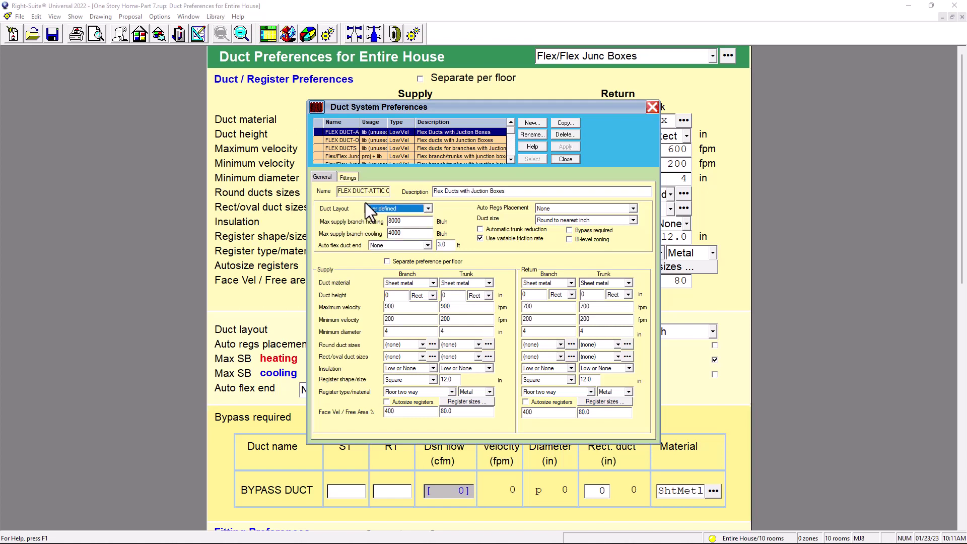
pyautogui.moveTo(411, 222); pyautogui.dragTo(388, 234)
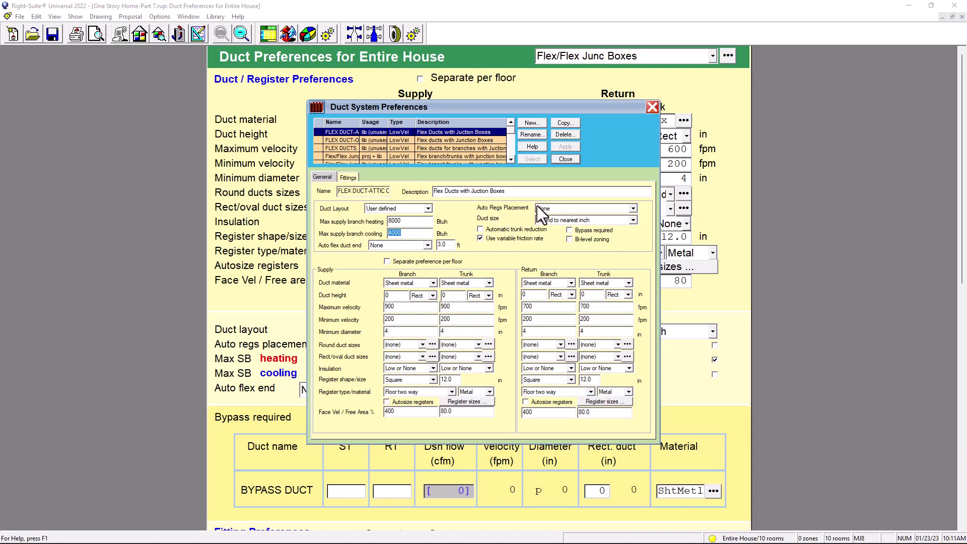
pyautogui.click(633, 210)
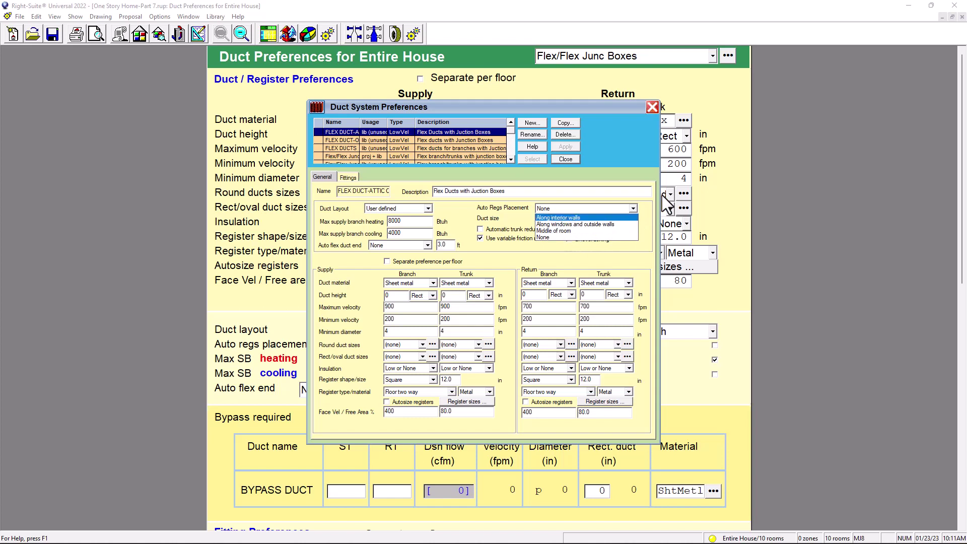
pyautogui.click(634, 208)
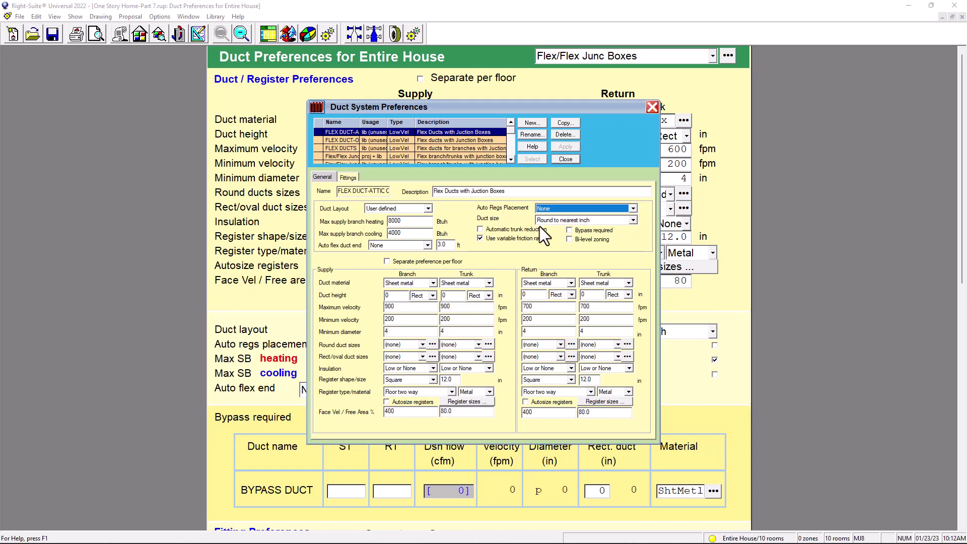
pyautogui.click(634, 219)
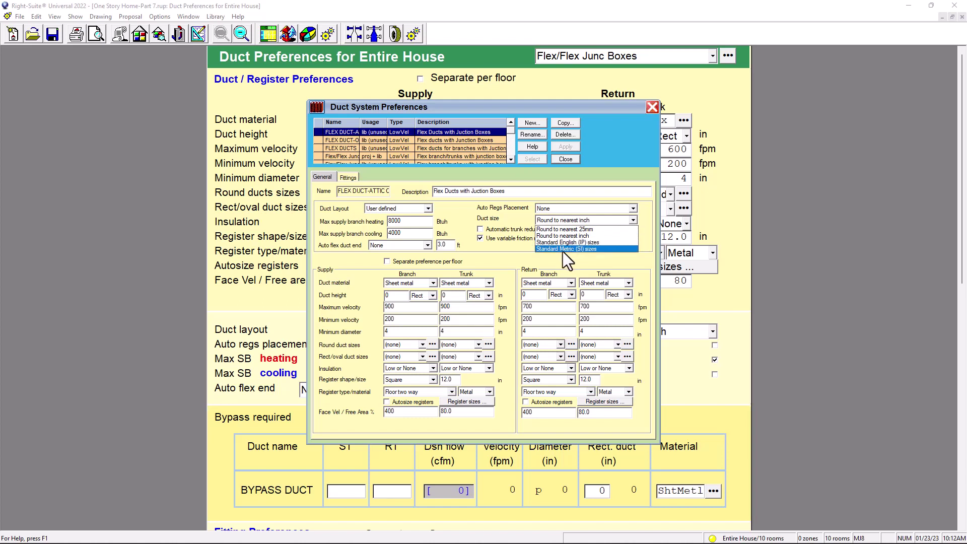
pyautogui.click(583, 243)
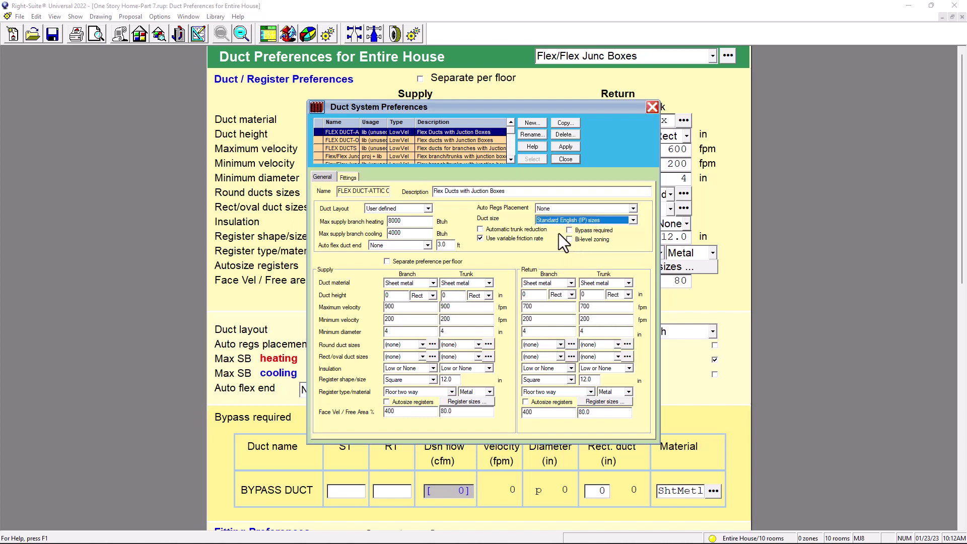
pyautogui.click(481, 240)
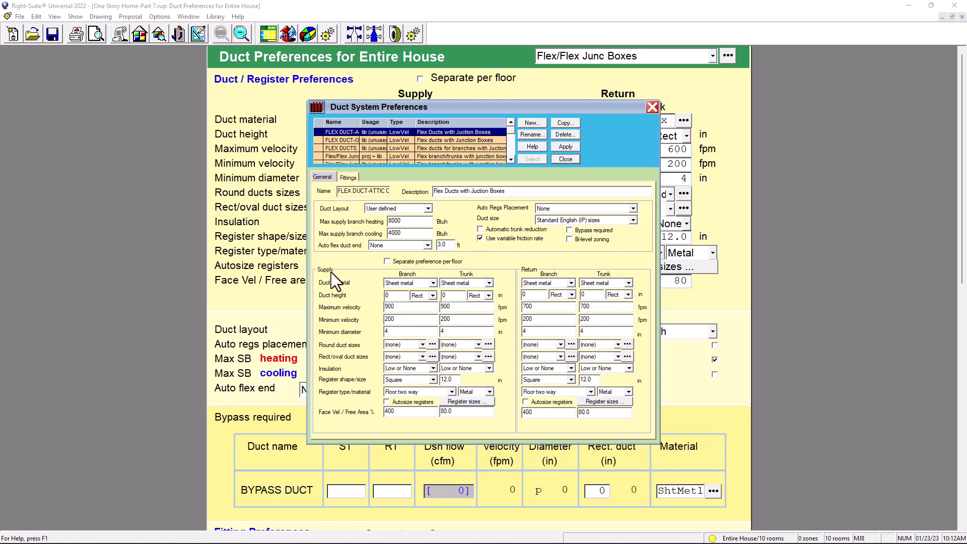
pyautogui.click(428, 246)
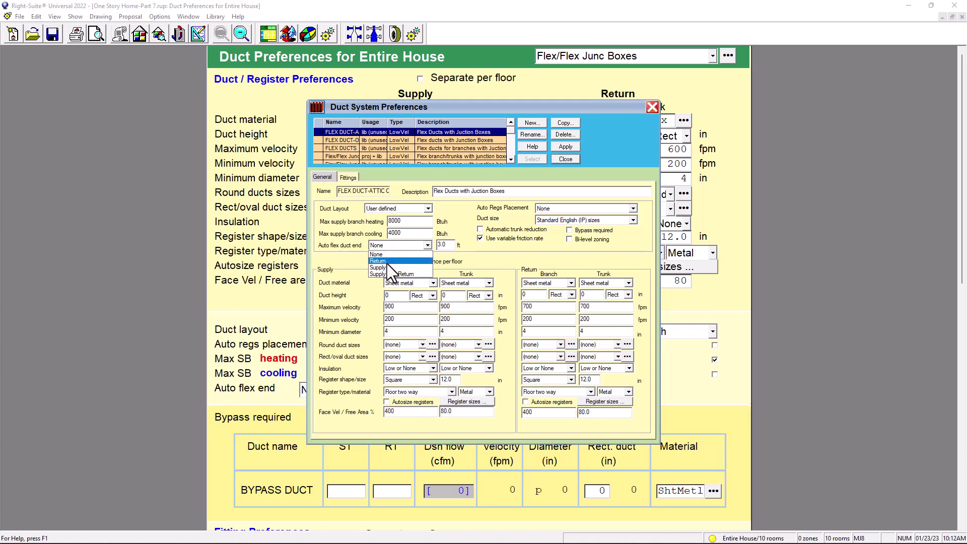
pyautogui.click(428, 245)
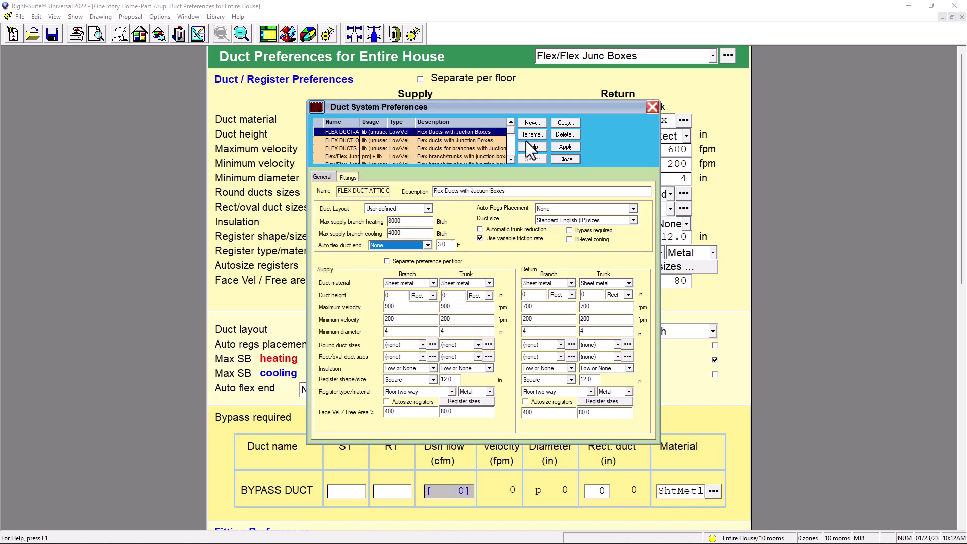
# - Set the duct material to Round flex vinyl for the branches and trunks of both supply and return
pyautogui.click(433, 283)
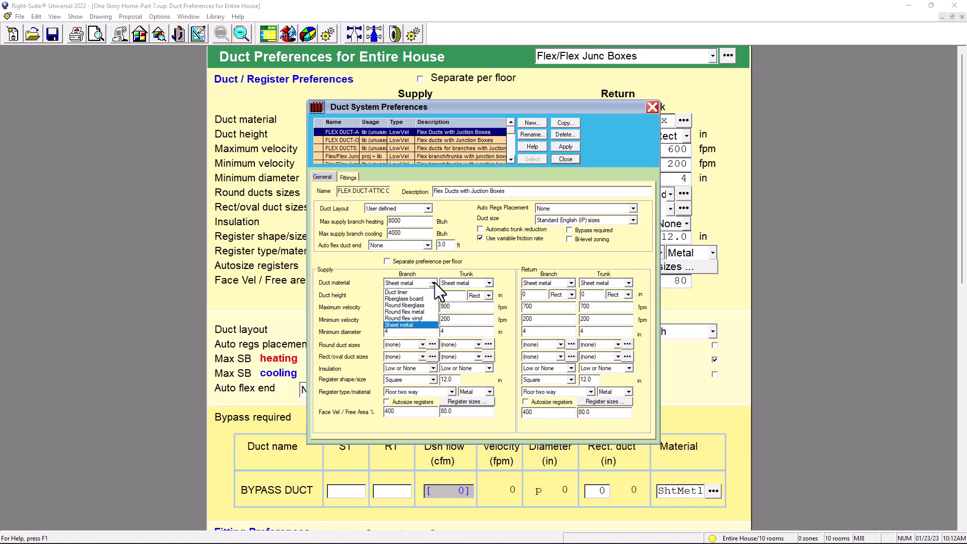
pyautogui.click(410, 317)
pyautogui.click(488, 283)
pyautogui.click(461, 318)
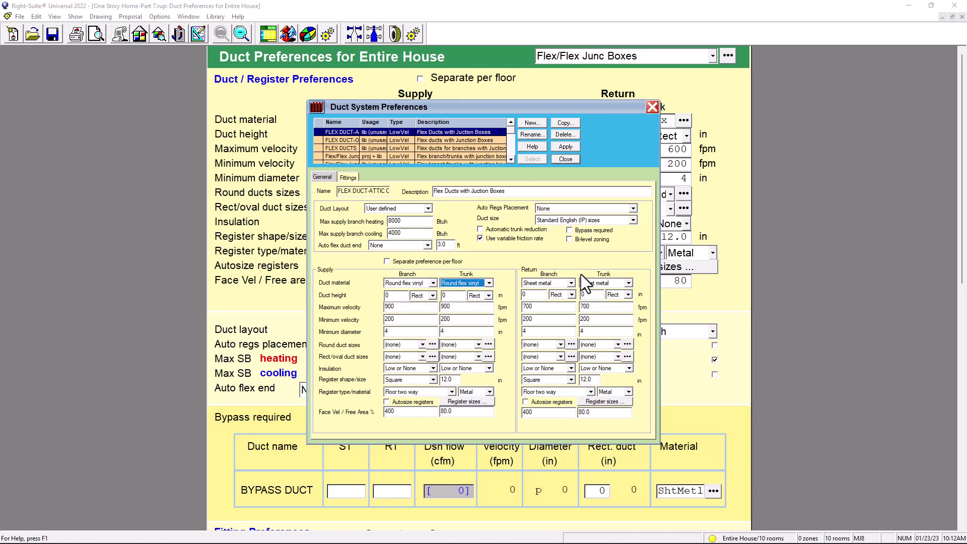
pyautogui.click(571, 283)
pyautogui.click(544, 320)
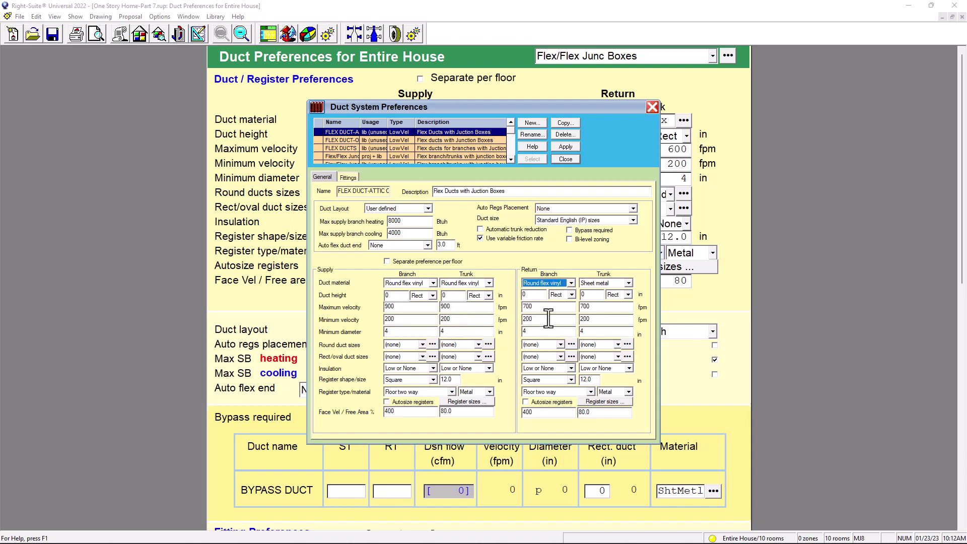
pyautogui.click(629, 283)
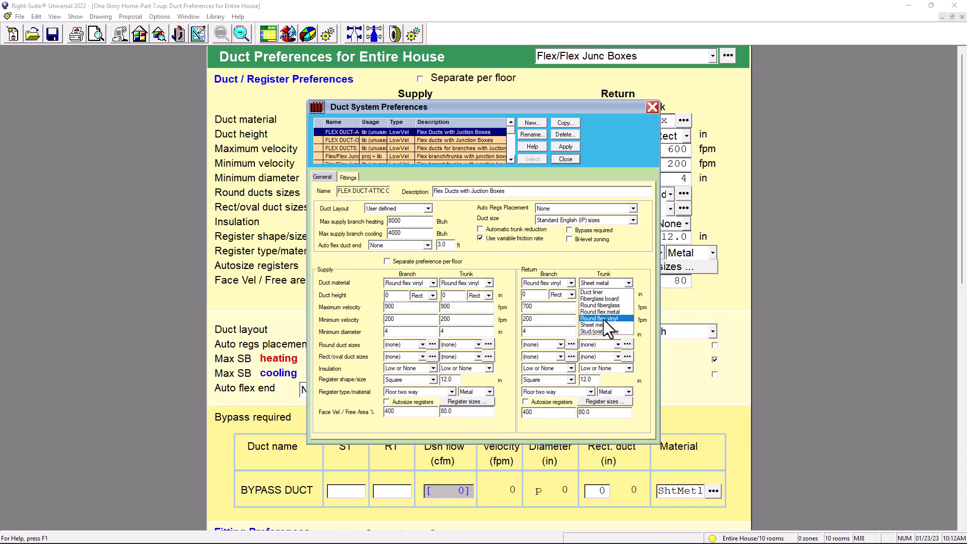
pyautogui.click(604, 319)
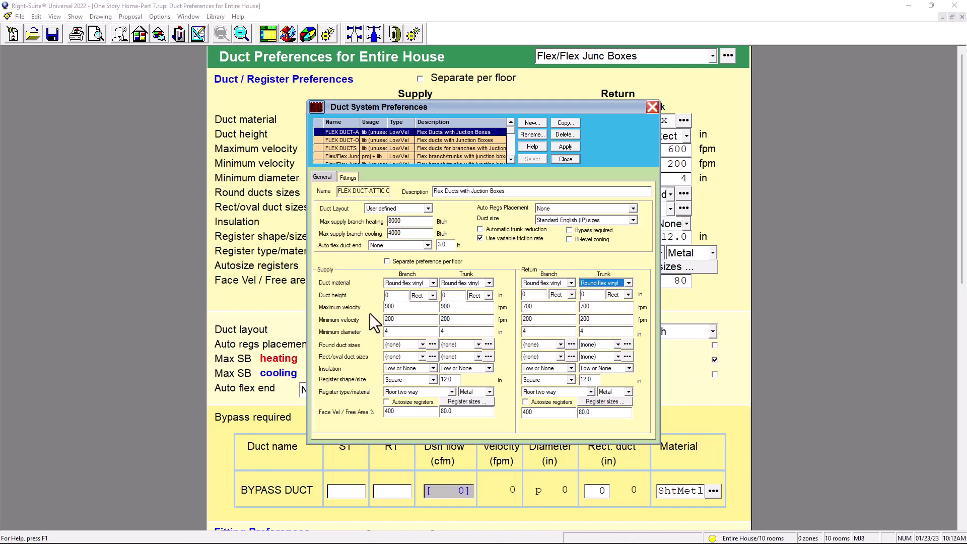
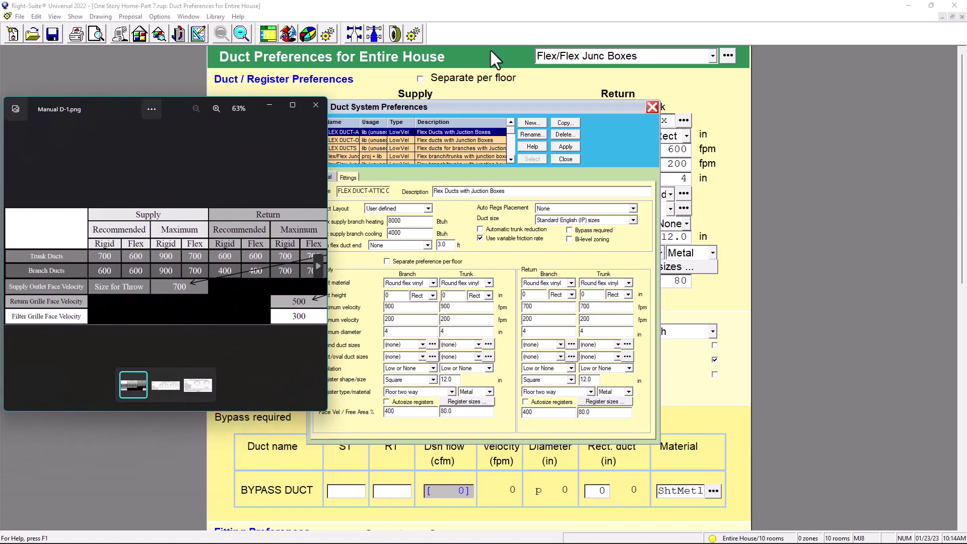
# - Place the duct preferences dialog and the Manual D-1.png velocity table side by side for reference
pyautogui.moveTo(527, 107); pyautogui.dragTo(677, 83)
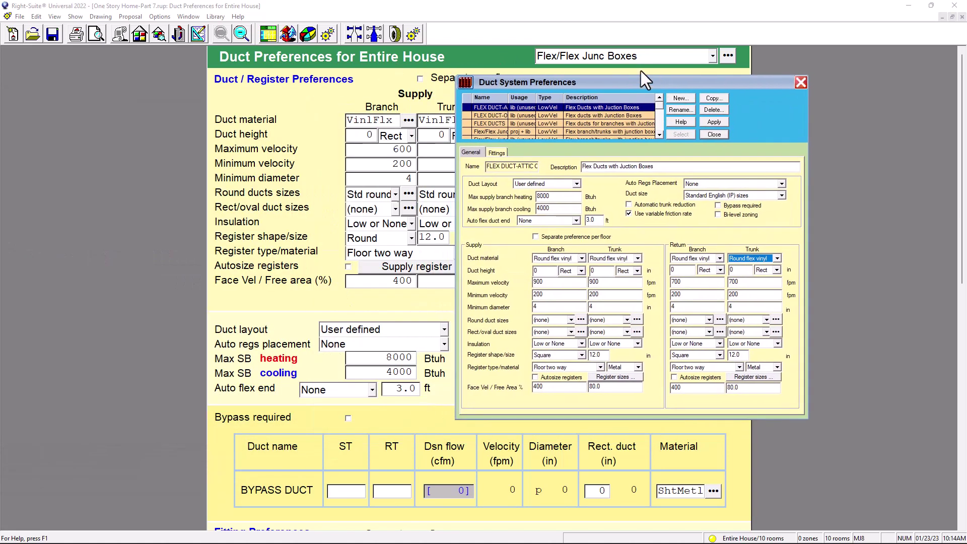
pyautogui.hotkey('alt', 'Tab')
pyautogui.moveTo(131, 119); pyautogui.dragTo(198, 95)
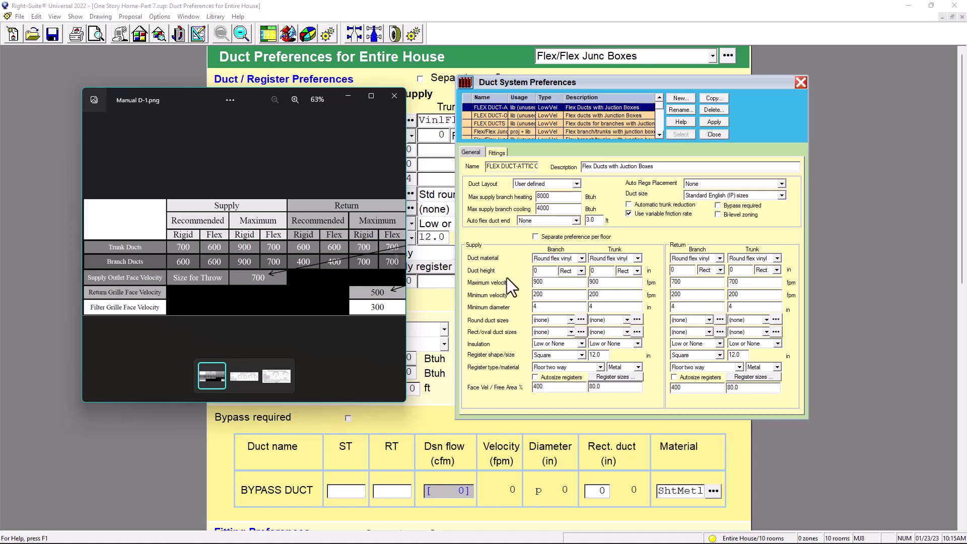
# - Set the supply branch and trunk velocities to a minimum of 600 fpm and a maximum of 700 fpm
pyautogui.doubleClick(548, 297)
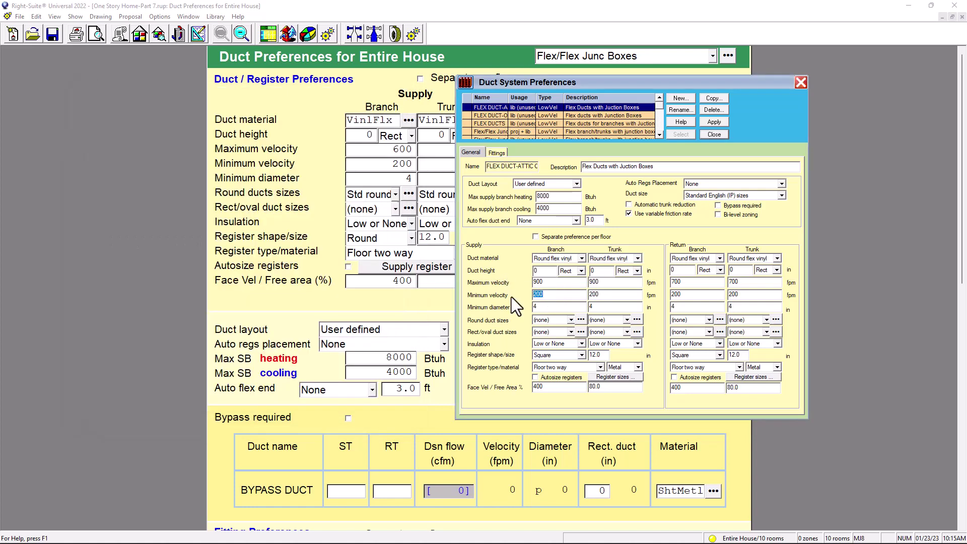
pyautogui.write('600')
pyautogui.doubleClick(551, 281)
pyautogui.write('700')
pyautogui.doubleClick(607, 295)
pyautogui.write('600')
pyautogui.doubleClick(610, 284)
pyautogui.write('700')
# - Consult the Manual D-1.png table and set the return minimum velocity to 400 fpm for the branch and 600 fpm for the trunk
pyautogui.hotkey('alt', 'Tab')
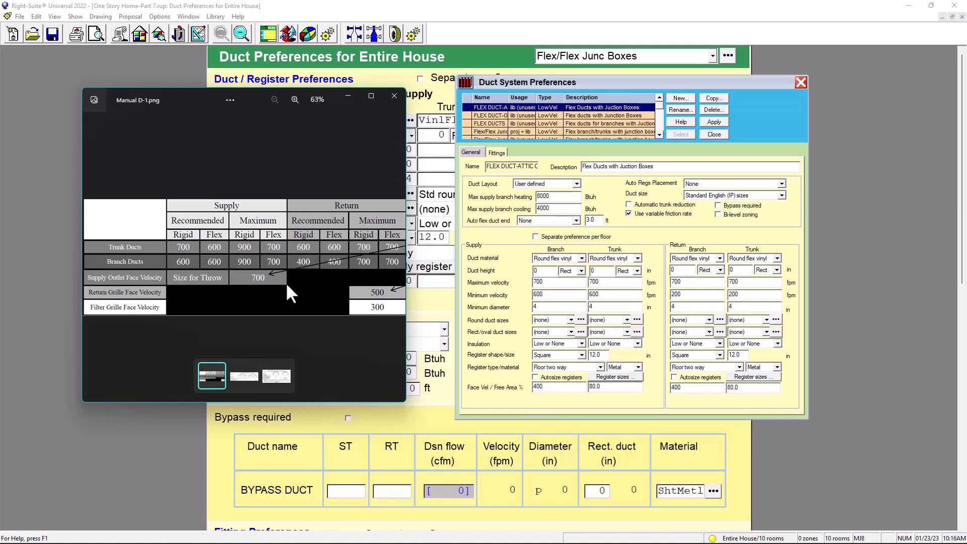
pyautogui.click(692, 295)
pyautogui.moveTo(692, 295); pyautogui.dragTo(653, 300)
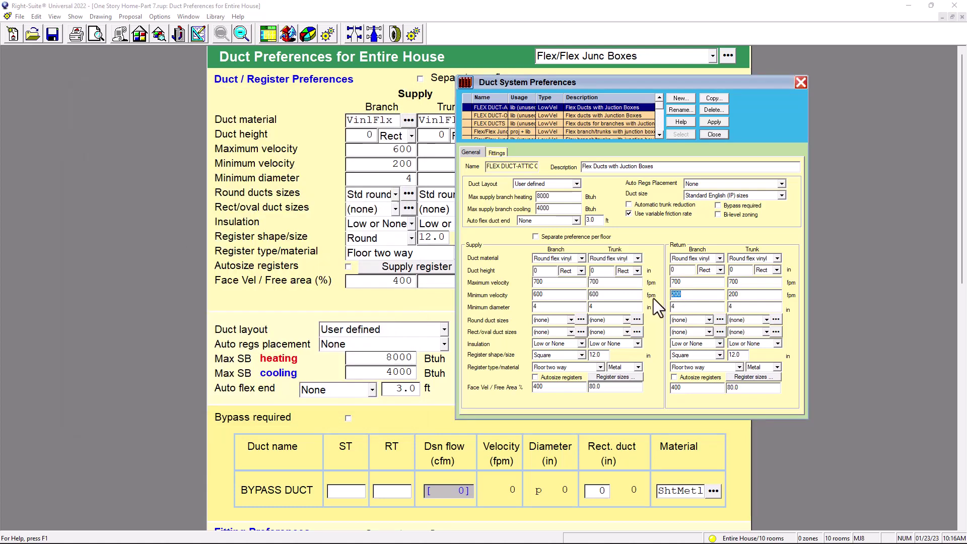
pyautogui.write('400')
pyautogui.click(689, 282)
pyautogui.moveTo(736, 294); pyautogui.dragTo(755, 295)
pyautogui.write('600')
pyautogui.click(745, 282)
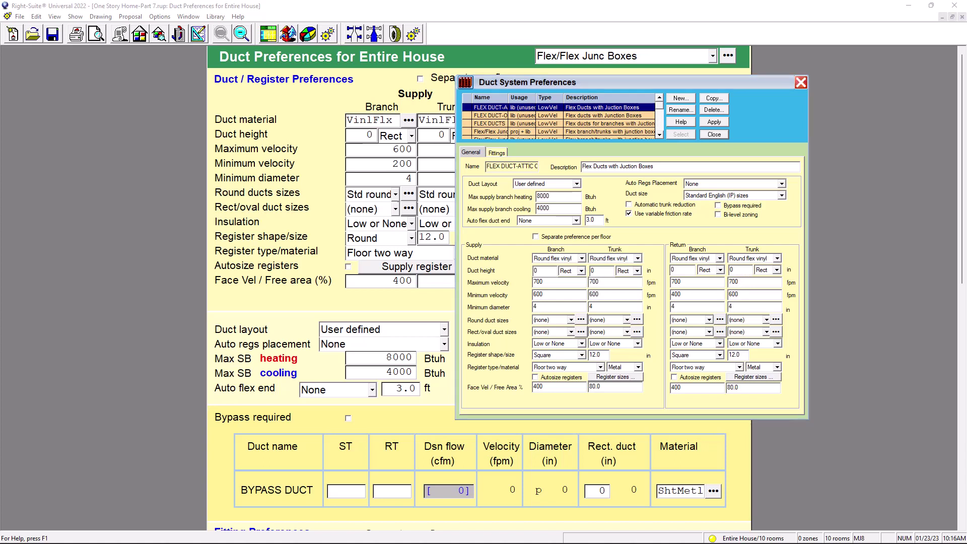
# - Examine the air velocity tables in Manual D-2.png and Manual D-3.png and compare them with the entered duct velocities
pyautogui.hotkey('alt', 'Tab')
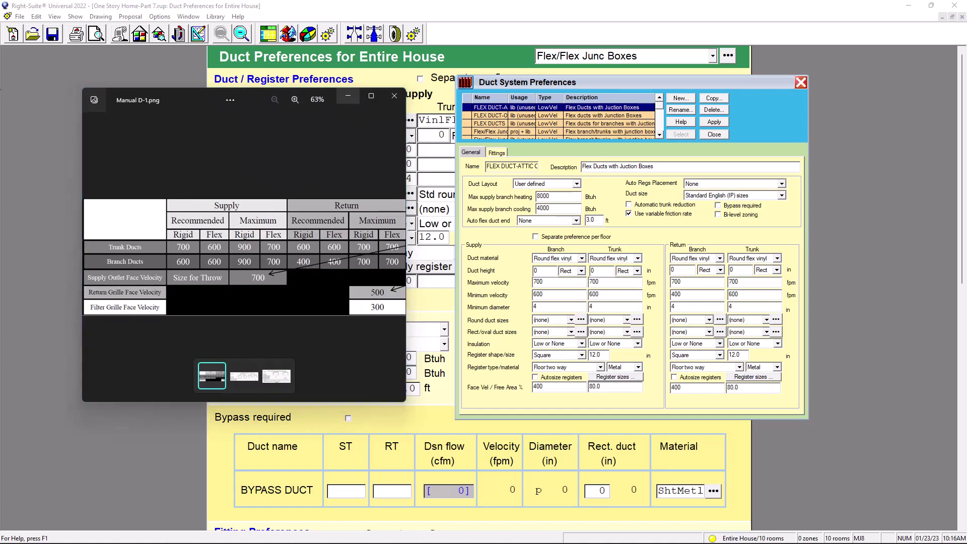
pyautogui.click(353, 96)
pyautogui.hotkey('alt', 'Tab')
pyautogui.moveTo(344, 42); pyautogui.dragTo(224, 101)
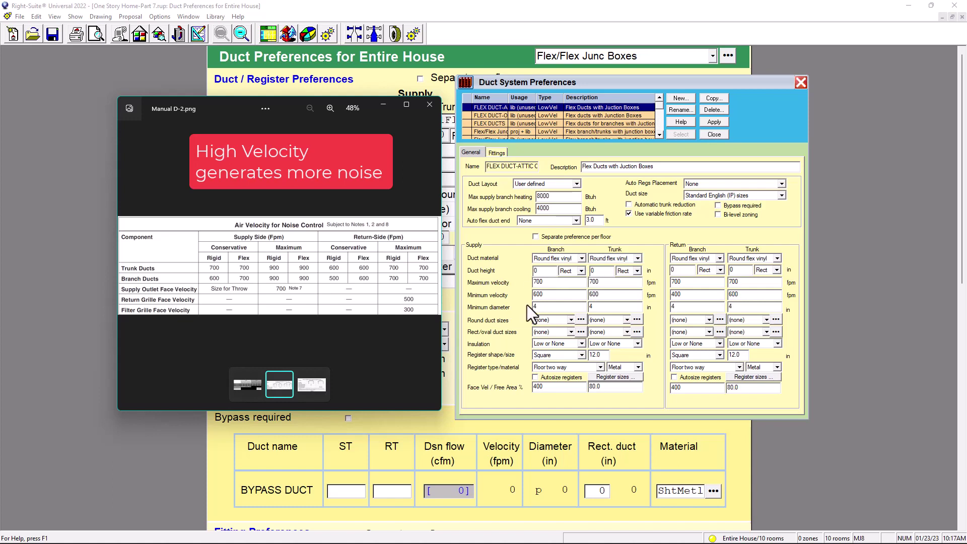
pyautogui.click(382, 104)
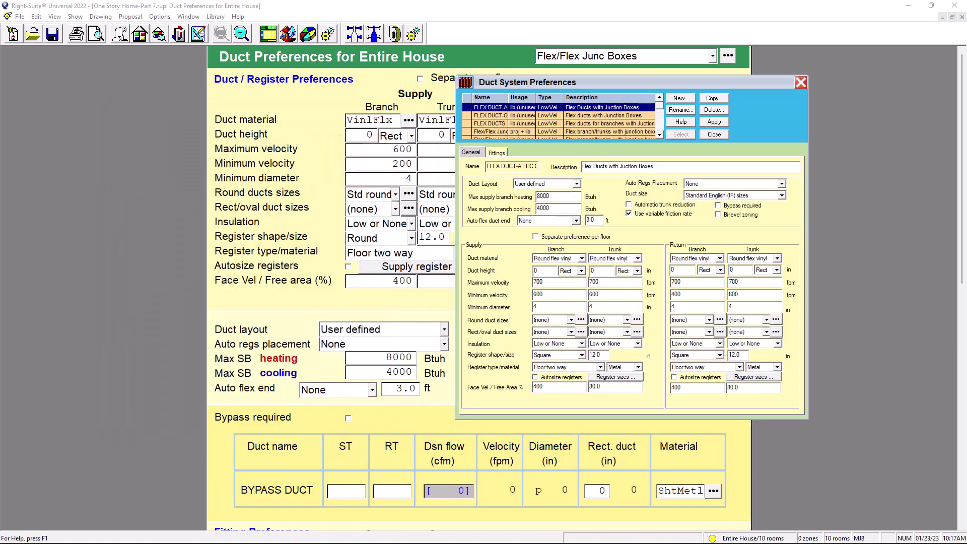
pyautogui.hotkey('alt', 'Tab')
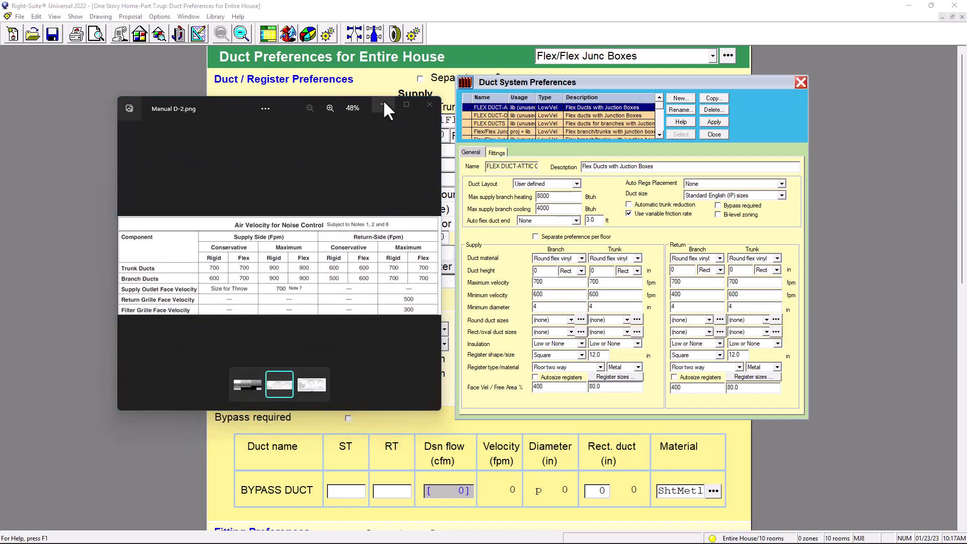
pyautogui.hotkey('alt', 'Tab')
pyautogui.hotkey('alt', 'Tab')
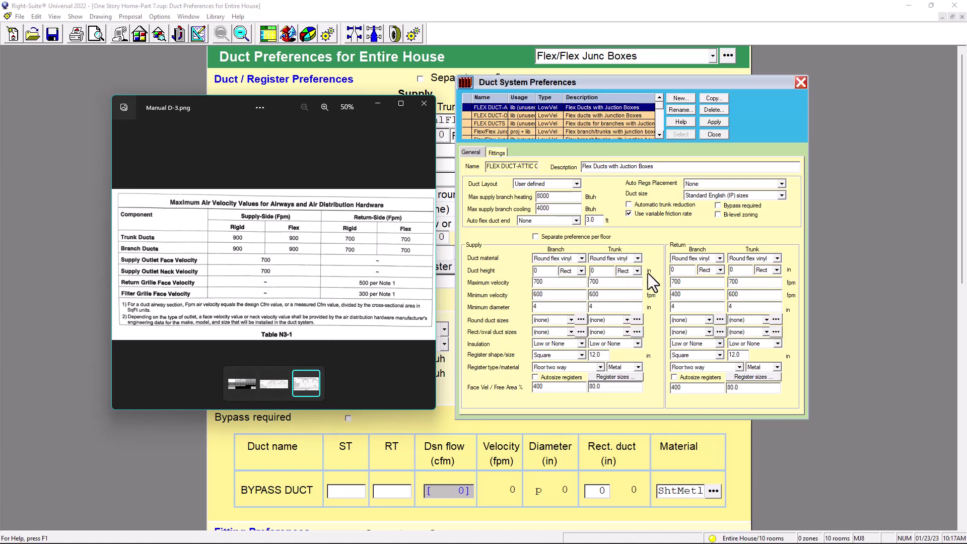
# - Put away the Manual D-3.png table and review the minimum diameters and supply branch insulation options in the duct preferences
pyautogui.click(377, 103)
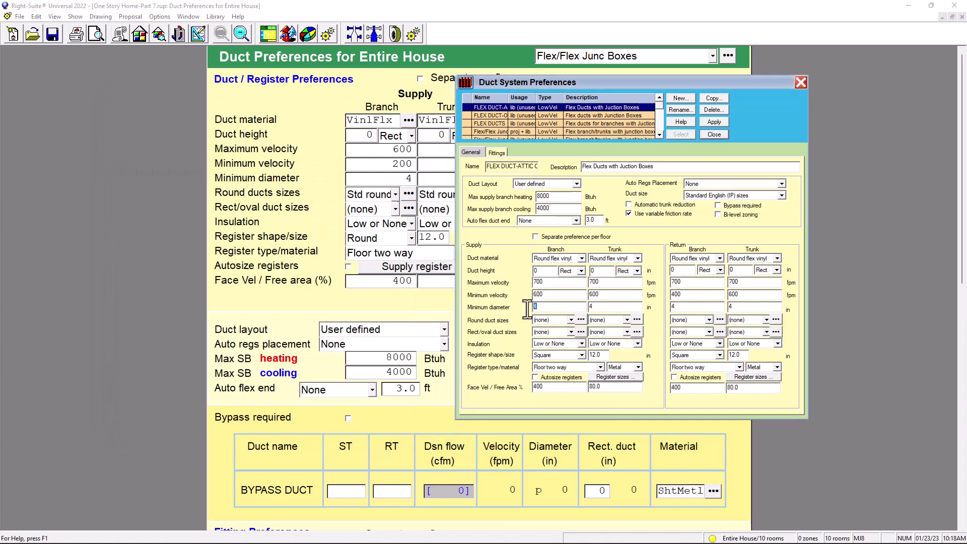
pyautogui.click(696, 306)
pyautogui.press('Tab')
pyautogui.click(582, 343)
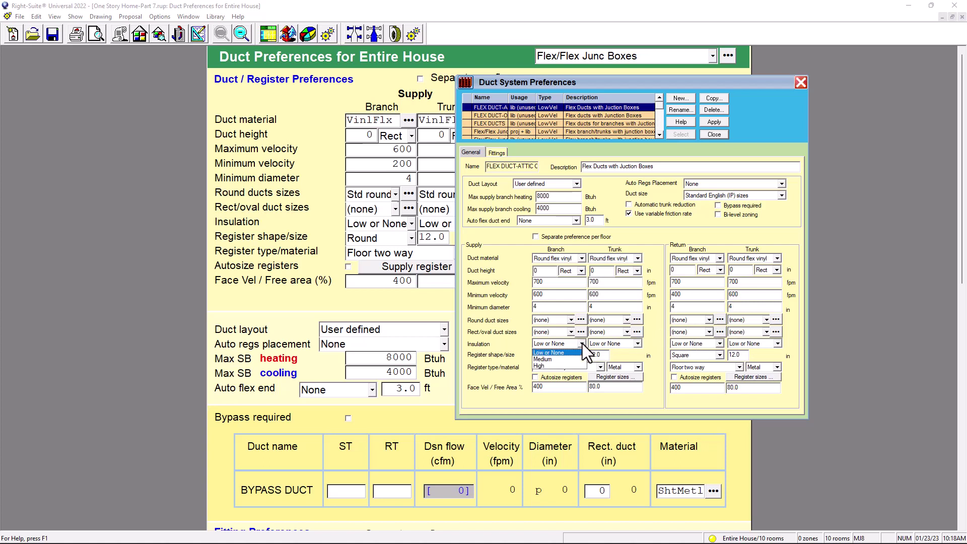
pyautogui.click(582, 344)
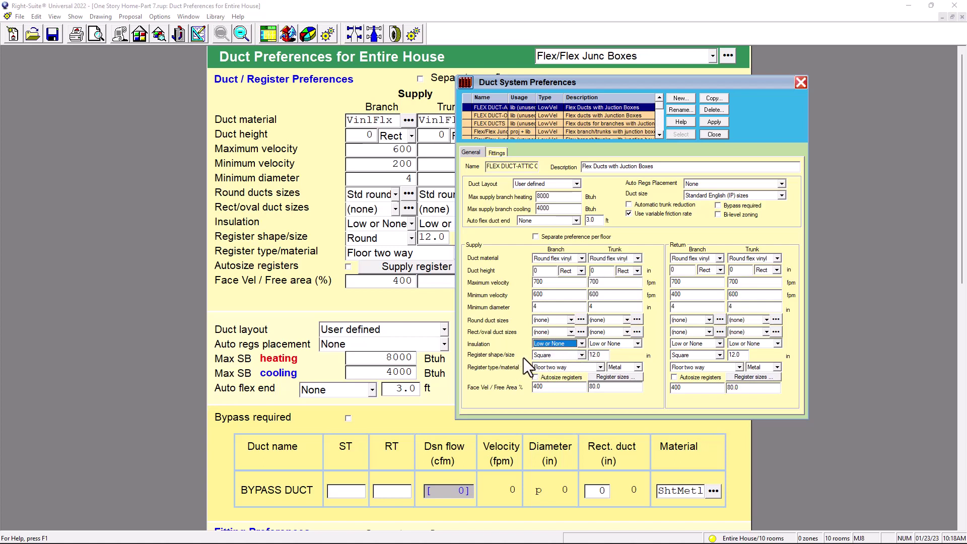
# - Set the supply register shape to Rect with a size of 10 x 6 in
pyautogui.click(583, 354)
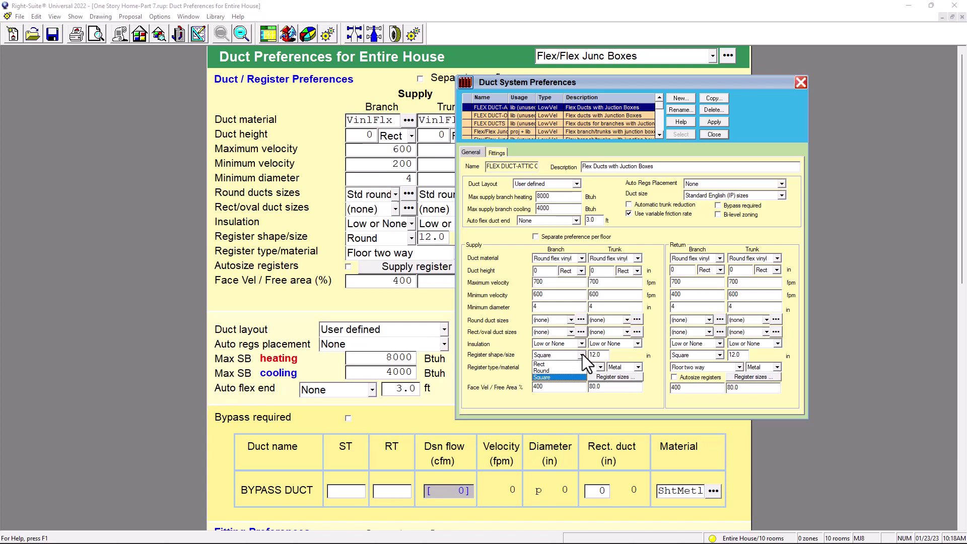
pyautogui.click(539, 364)
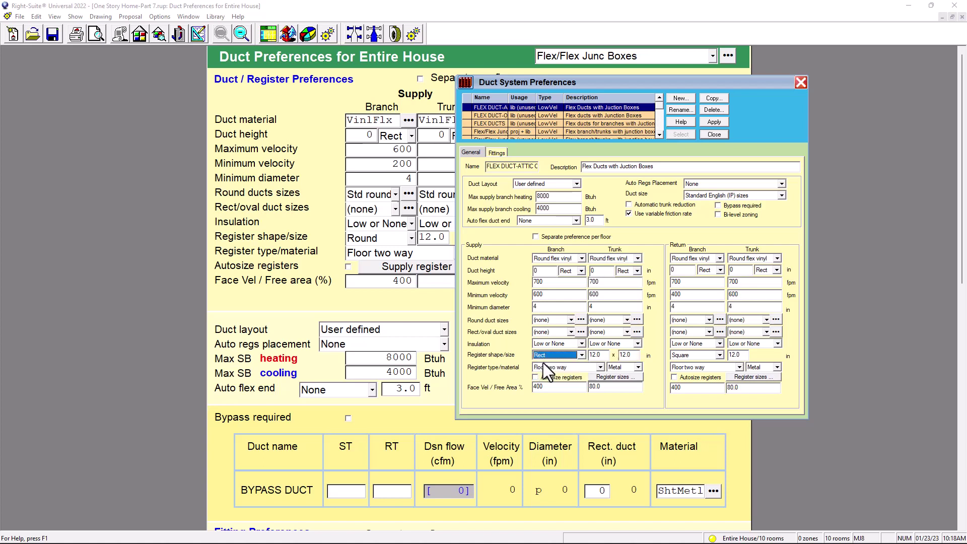
pyautogui.click(603, 357)
pyautogui.write('10')
pyautogui.press('Tab')
pyautogui.write('6')
pyautogui.click(616, 297)
# - Set the return register shape to Rect with a size of 14 x 14 in
pyautogui.click(720, 356)
pyautogui.click(692, 364)
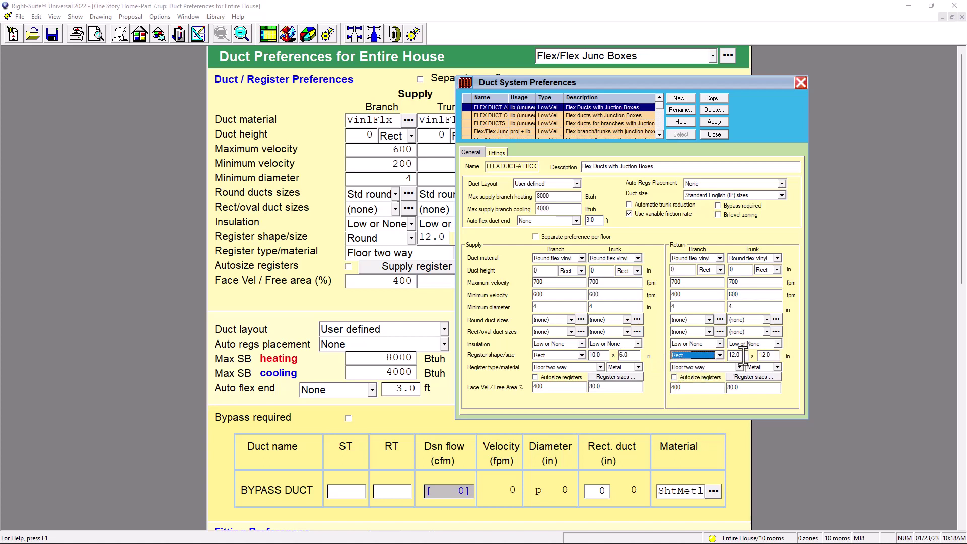
pyautogui.press('Tab')
pyautogui.write('14')
pyautogui.press('Tab')
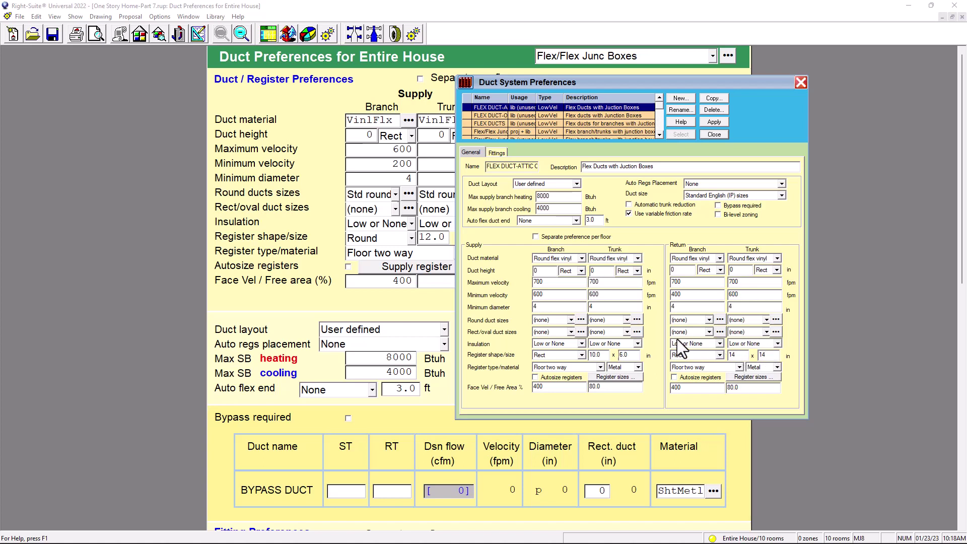
pyautogui.click(706, 301)
# - Set the register type to Ceiling diffuser two way for supply and Ceiling grille for return, keeping Metal as the material
pyautogui.click(600, 367)
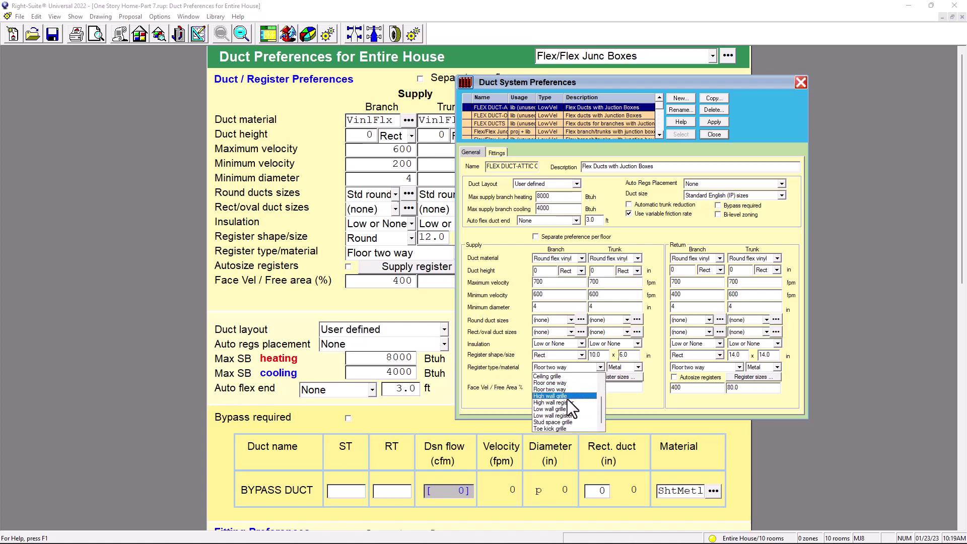
pyautogui.scroll(3, 552, 410)
pyautogui.scroll(1, 552, 410)
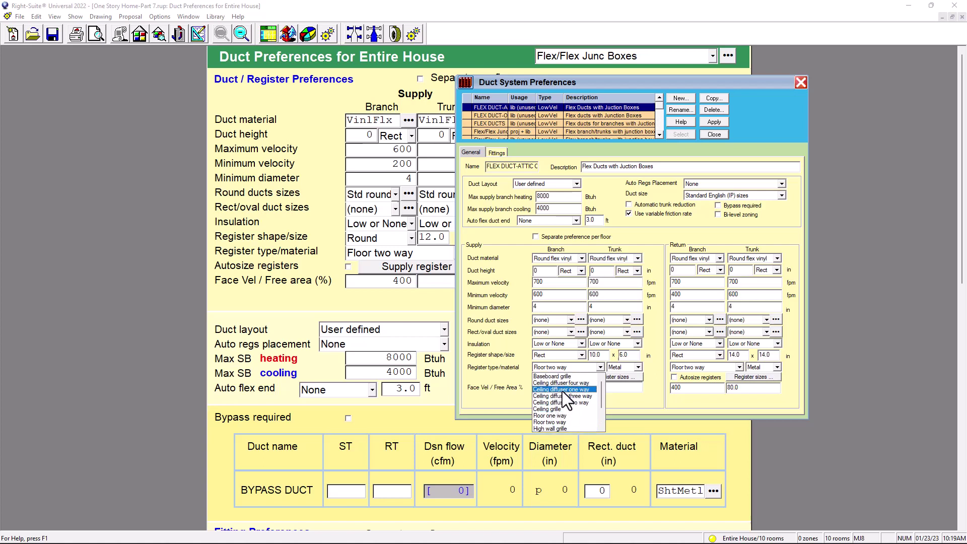
pyautogui.click(564, 402)
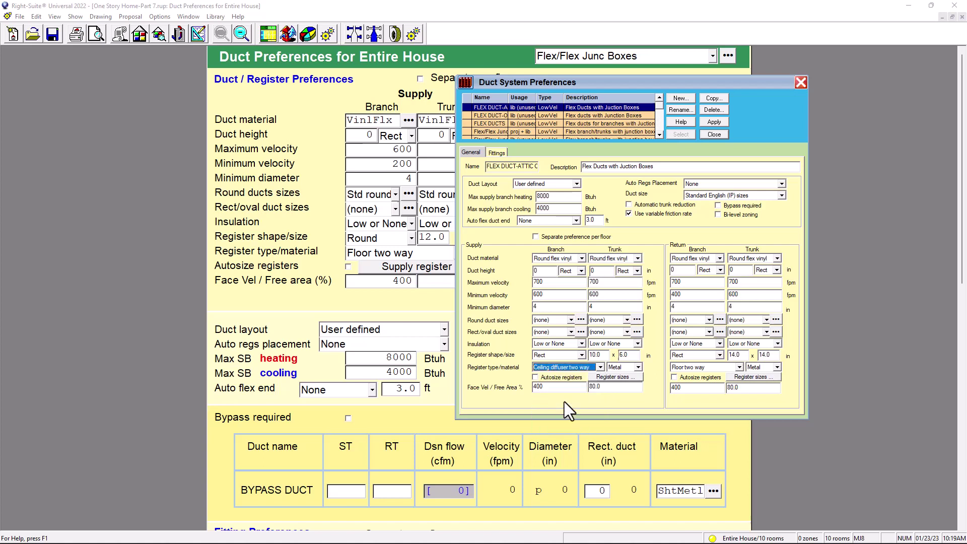
pyautogui.click(636, 367)
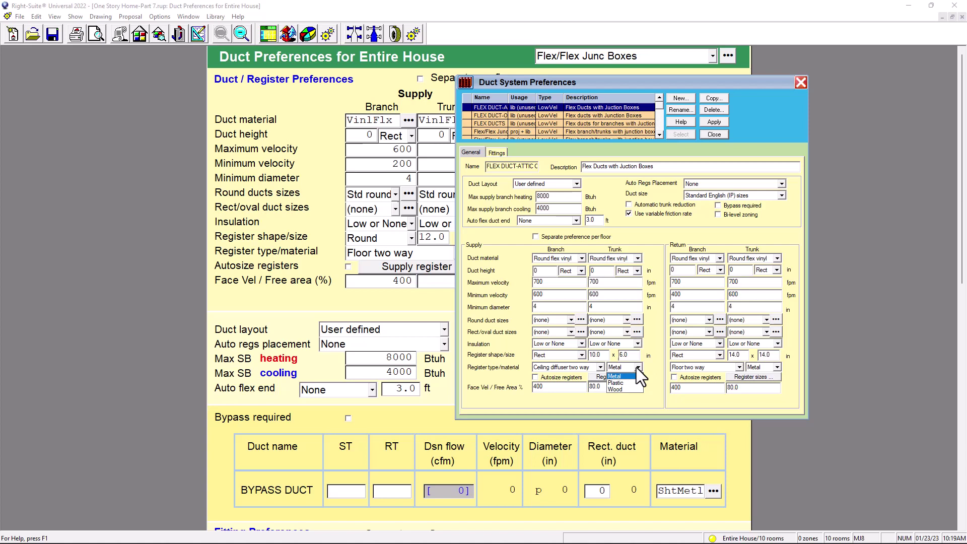
pyautogui.click(739, 368)
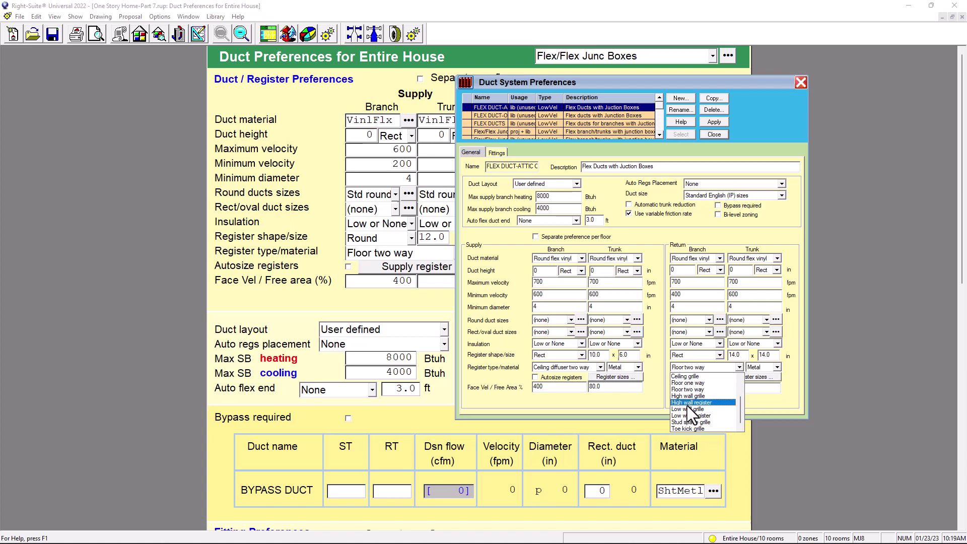
pyautogui.click(688, 376)
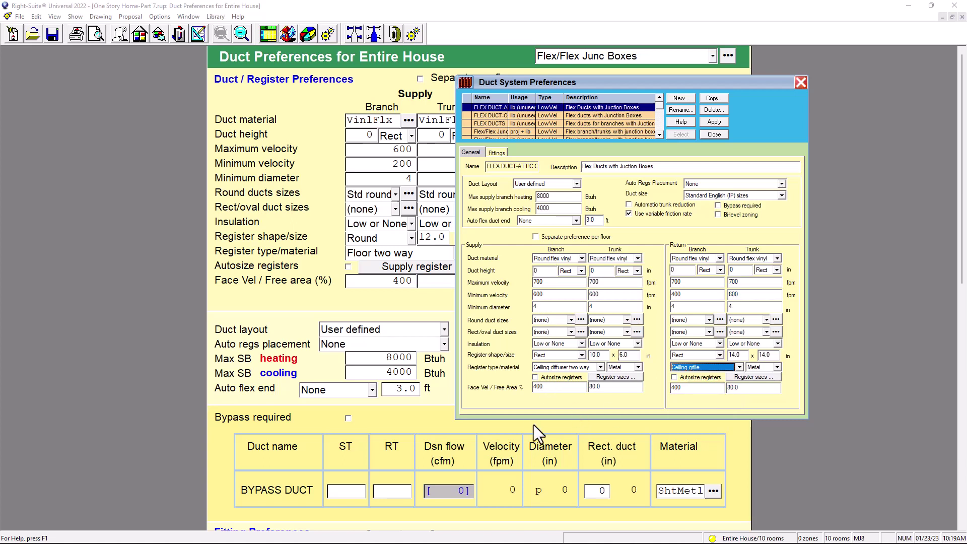
# - Set the supply register face velocity to 700, apply the preference changes and close the Duct System Preferences dialog
pyautogui.doubleClick(550, 386)
pyautogui.write('70')
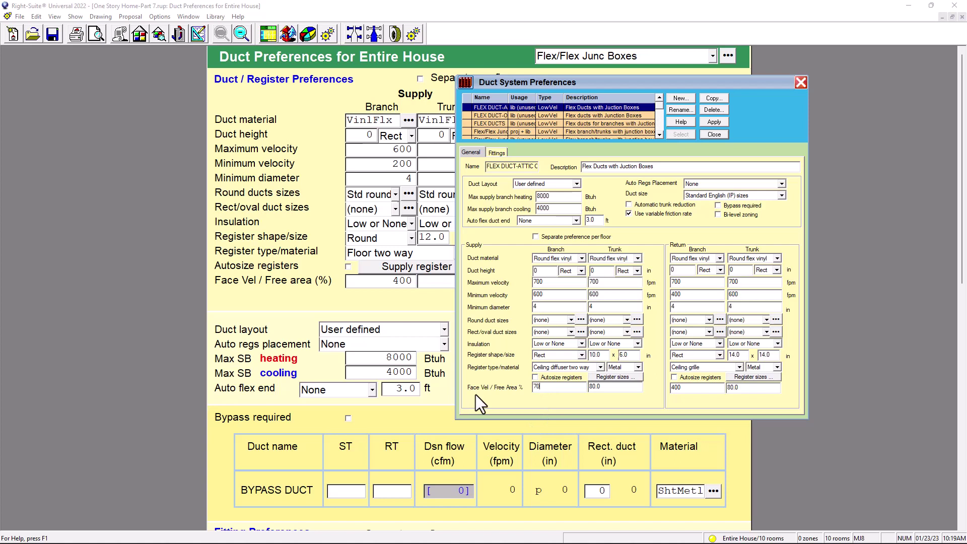
pyautogui.write('0')
pyautogui.press('Tab')
pyautogui.click(681, 386)
pyautogui.click(748, 388)
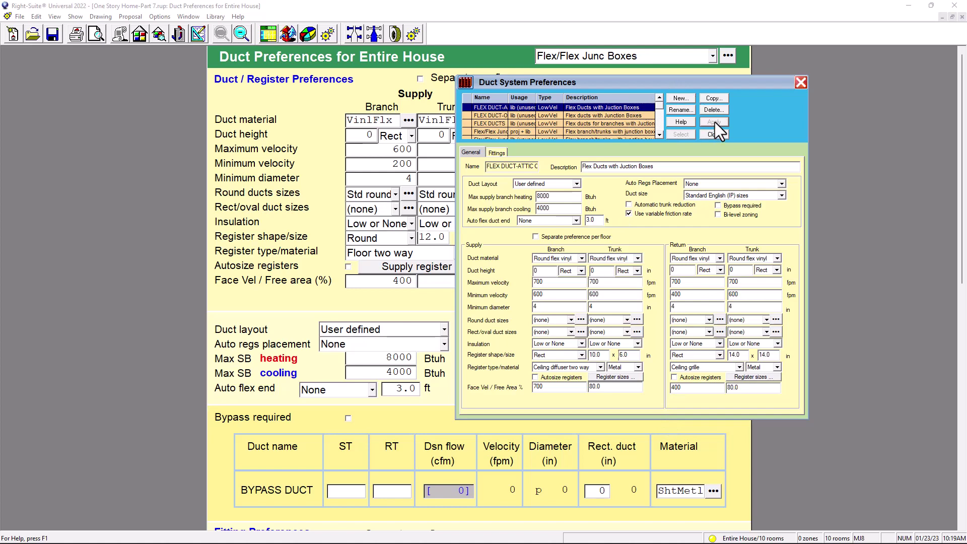
pyautogui.click(800, 82)
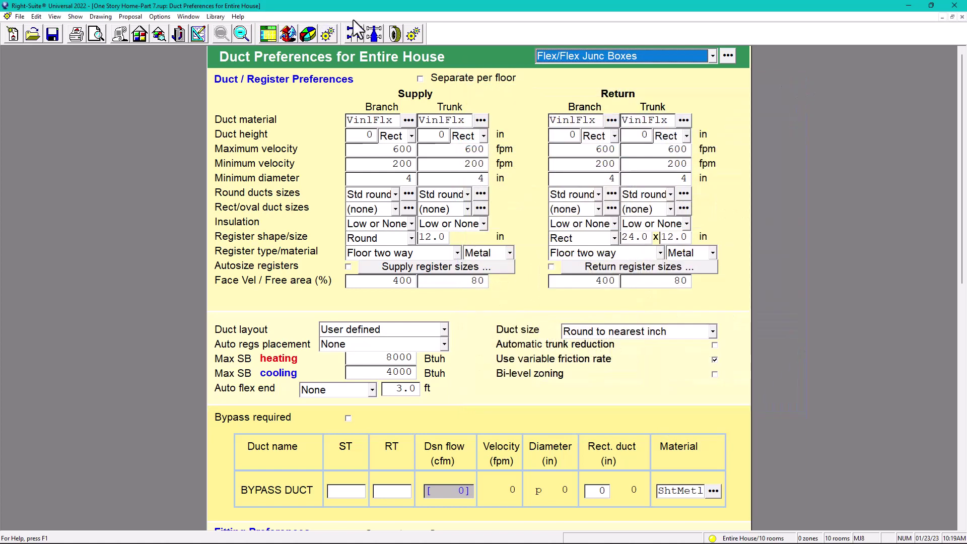
# - Look through the duct preference sets available for the entire house for the custom attic set
pyautogui.click(713, 56)
pyautogui.scroll(1, 618, 123)
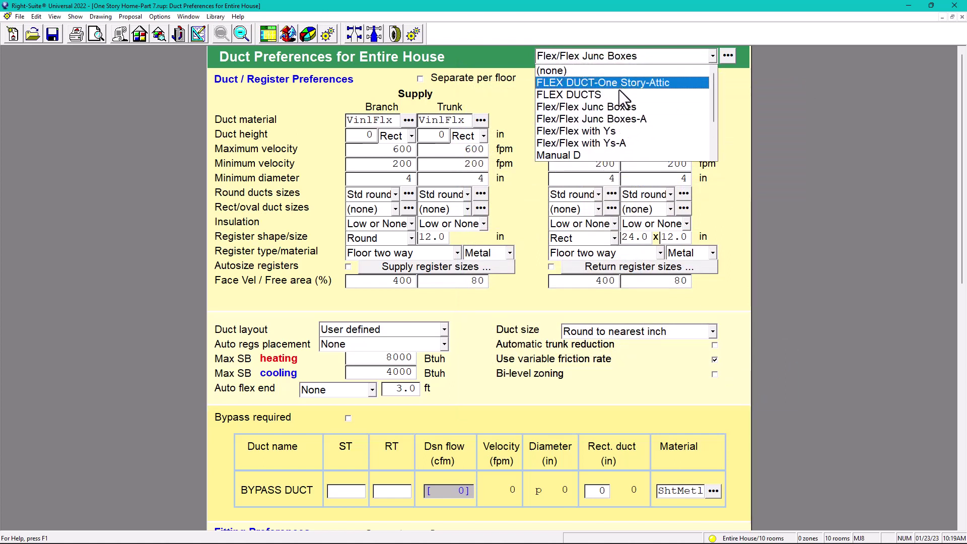
pyautogui.scroll(-2, 617, 106)
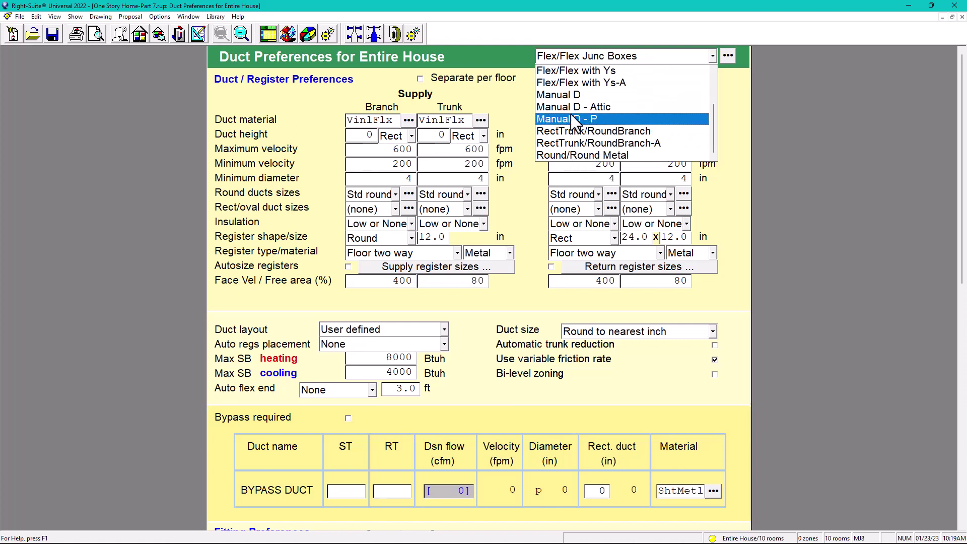
pyautogui.scroll(2, 566, 93)
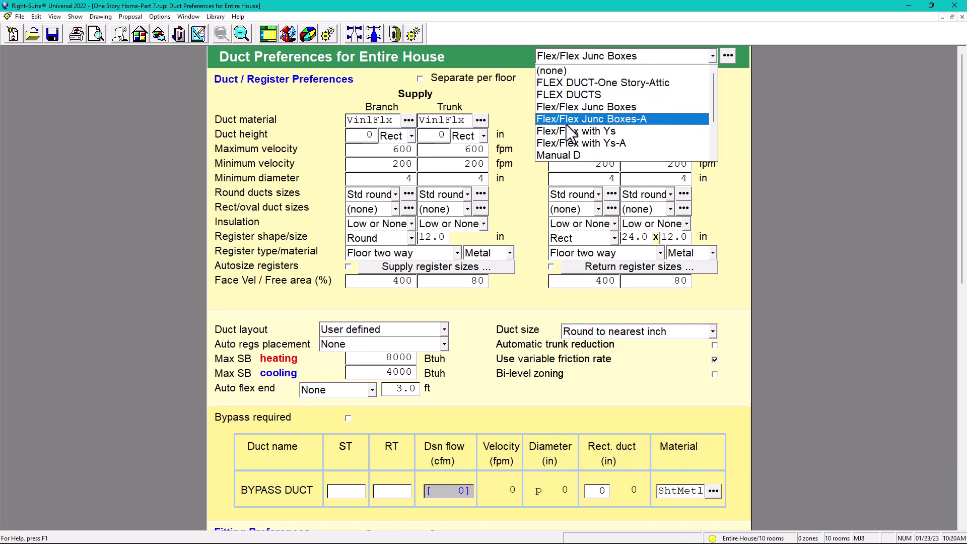
pyautogui.scroll(-2, 566, 125)
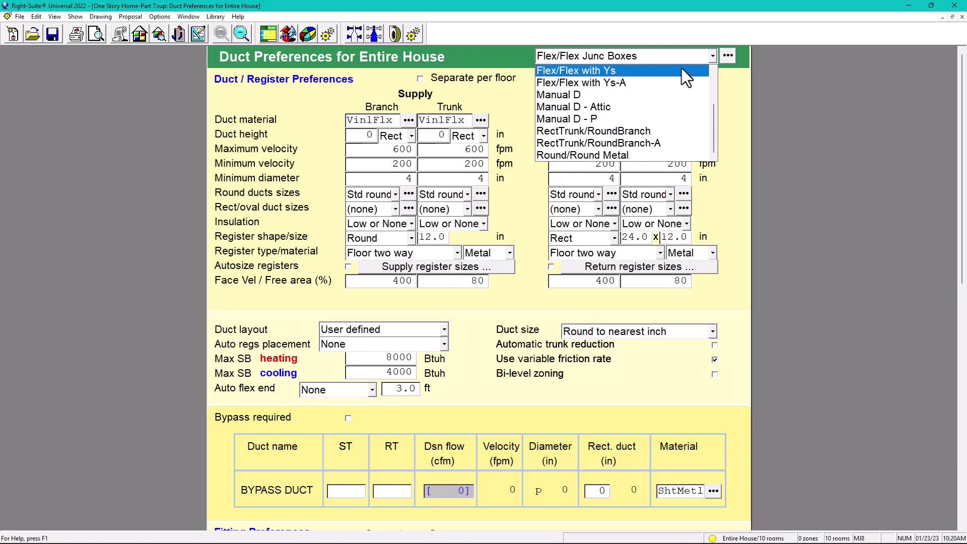
pyautogui.click(216, 14)
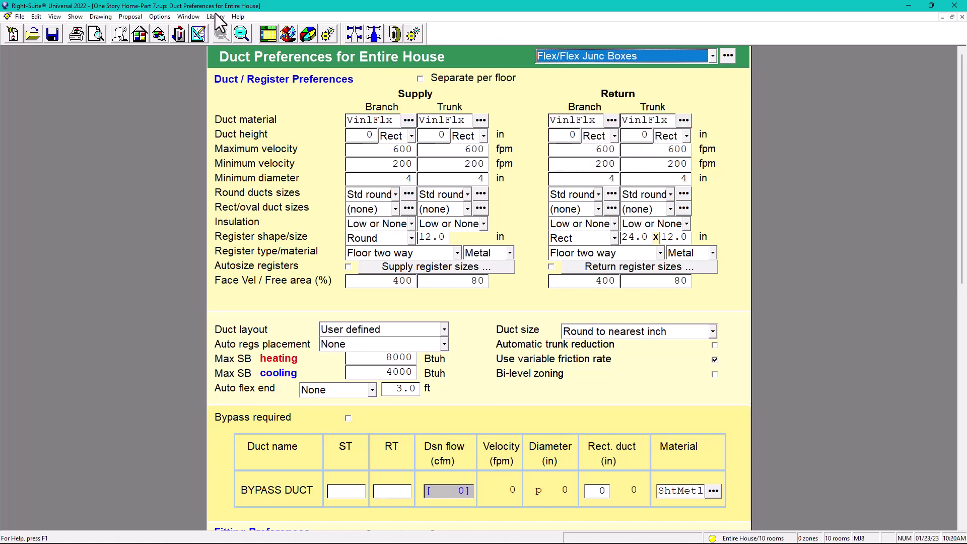
# - Delete the Round/Round Metal set from the duct system preferences library and close the library dialog
pyautogui.click(215, 13)
pyautogui.click(240, 128)
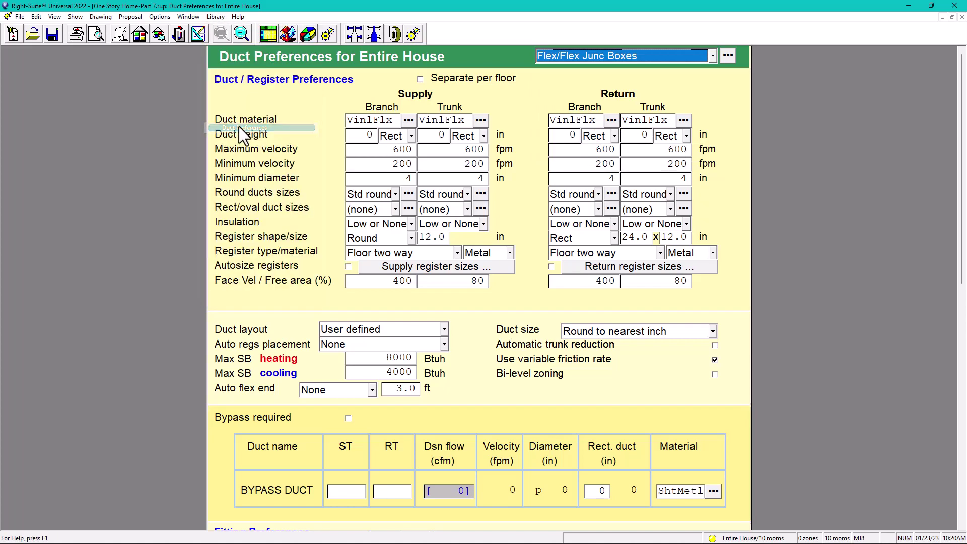
pyautogui.moveTo(512, 142); pyautogui.dragTo(509, 167)
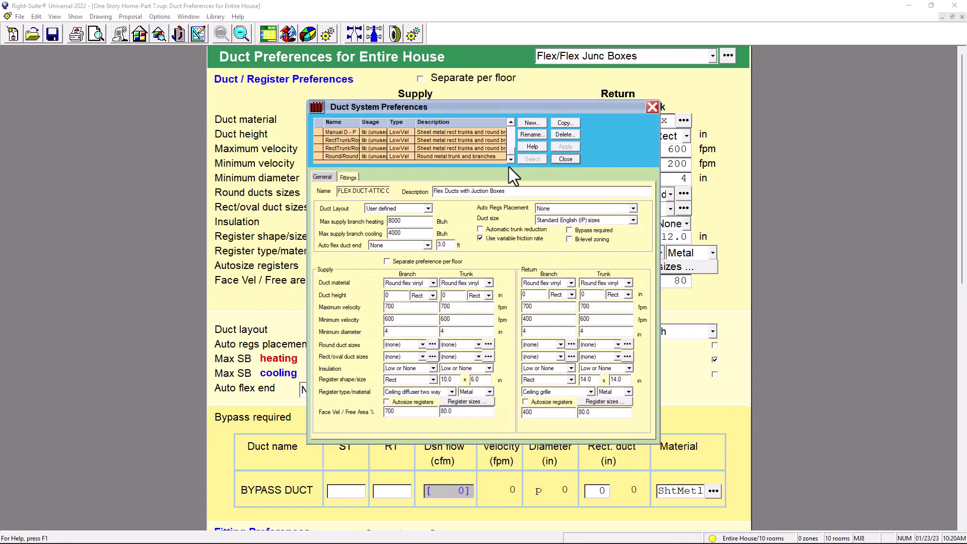
pyautogui.doubleClick(360, 122)
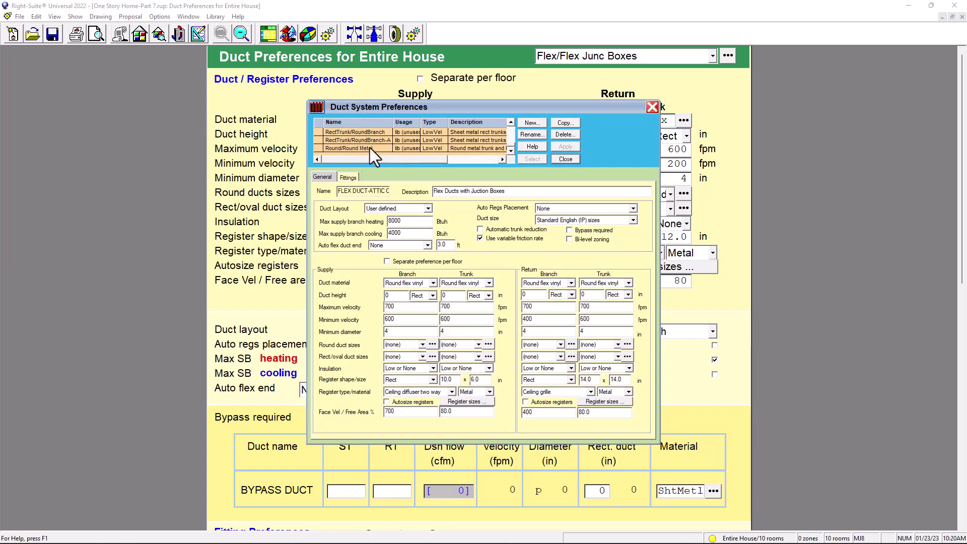
pyautogui.click(370, 147)
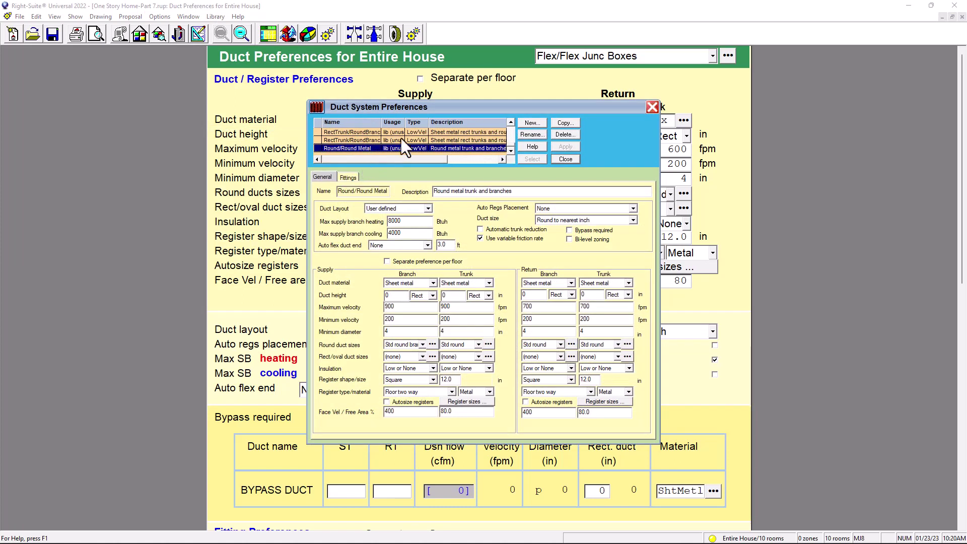
pyautogui.click(564, 134)
pyautogui.click(476, 298)
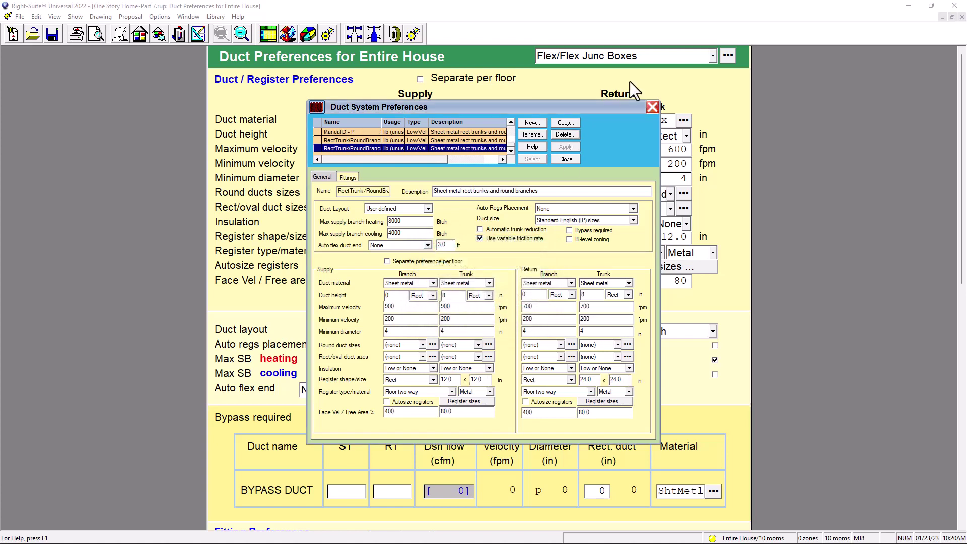
pyautogui.click(652, 106)
# - Assign the FLEX DUCT-ATTIC ONE STORY preference set to the entire house and review its duct and fitting preferences
pyautogui.click(712, 57)
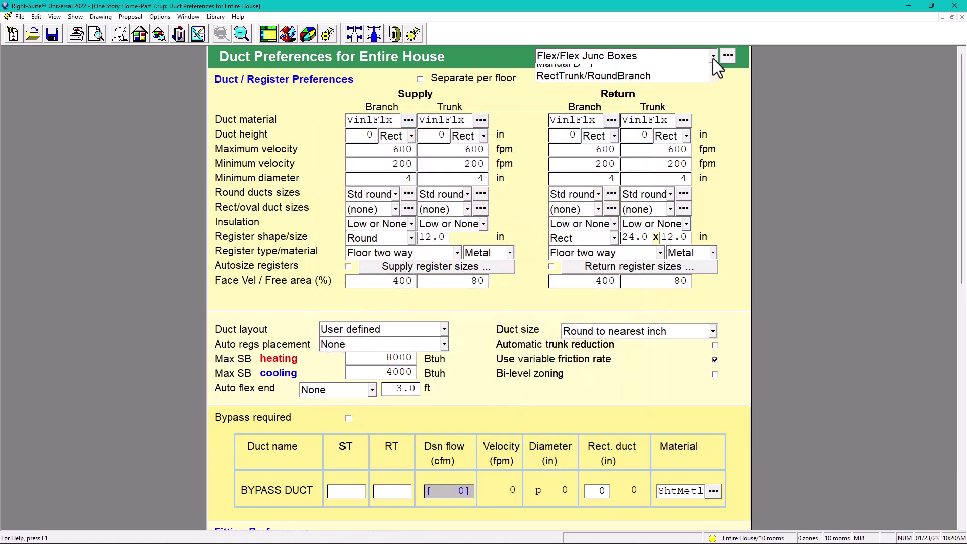
pyautogui.scroll(2, 650, 94)
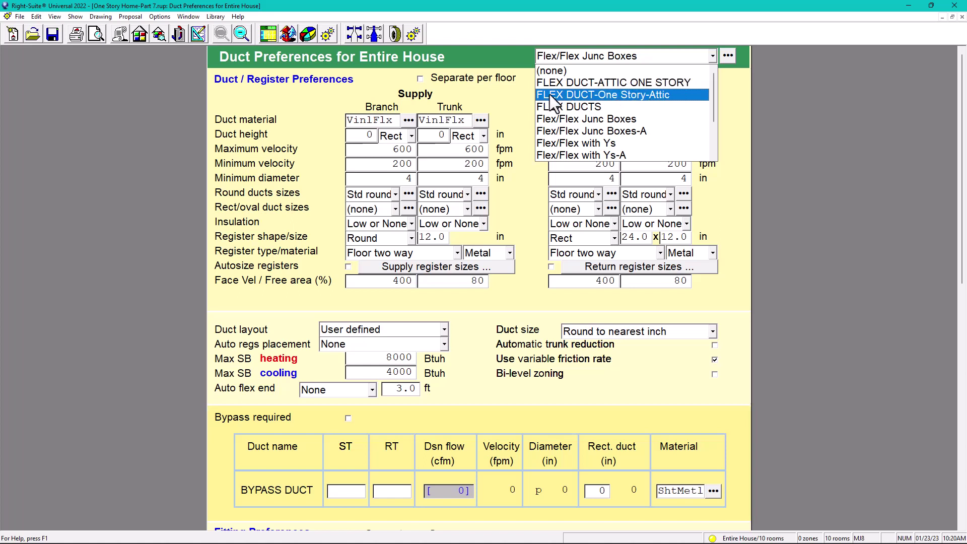
pyautogui.click(598, 82)
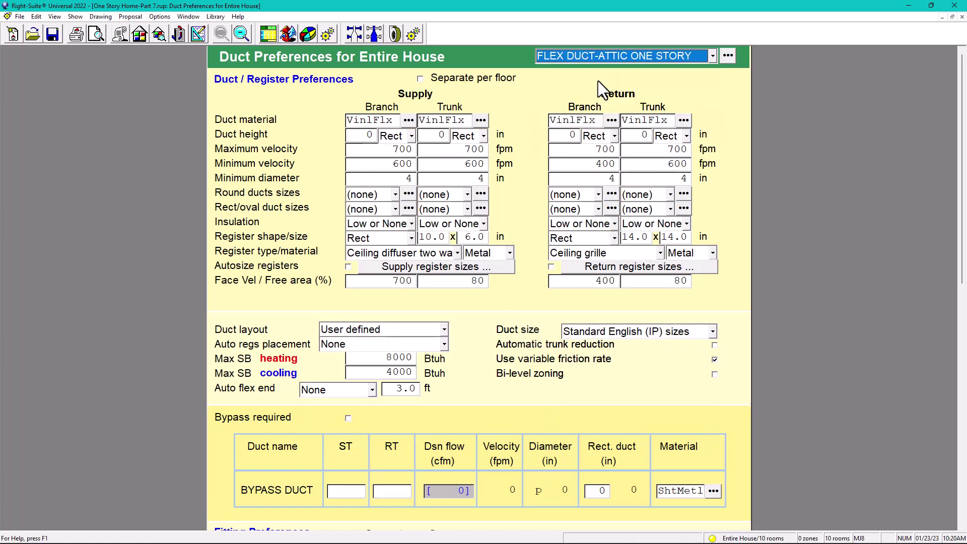
pyautogui.scroll(-5, 322, 311)
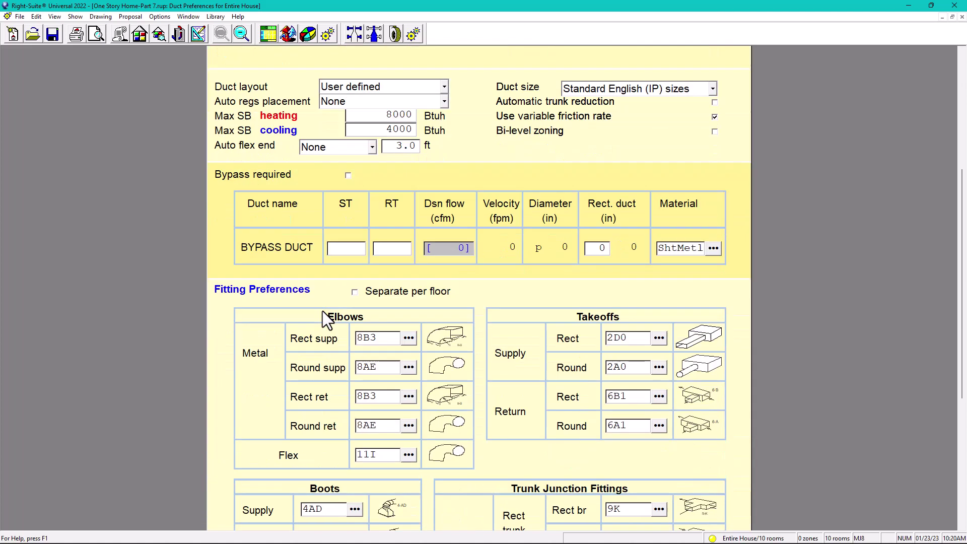
pyautogui.scroll(4, 404, 269)
pyautogui.scroll(-5, 458, 259)
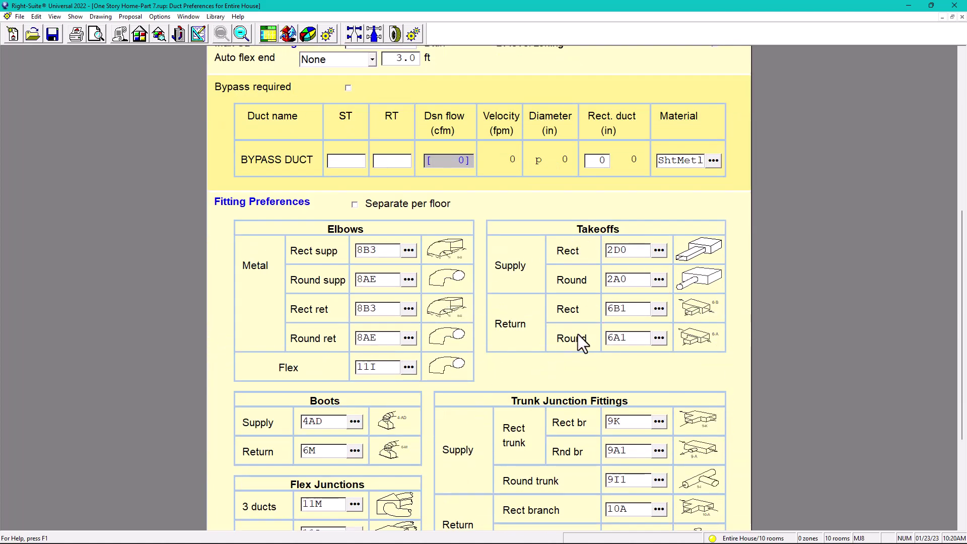
pyautogui.scroll(-4, 578, 334)
pyautogui.scroll(10, 578, 319)
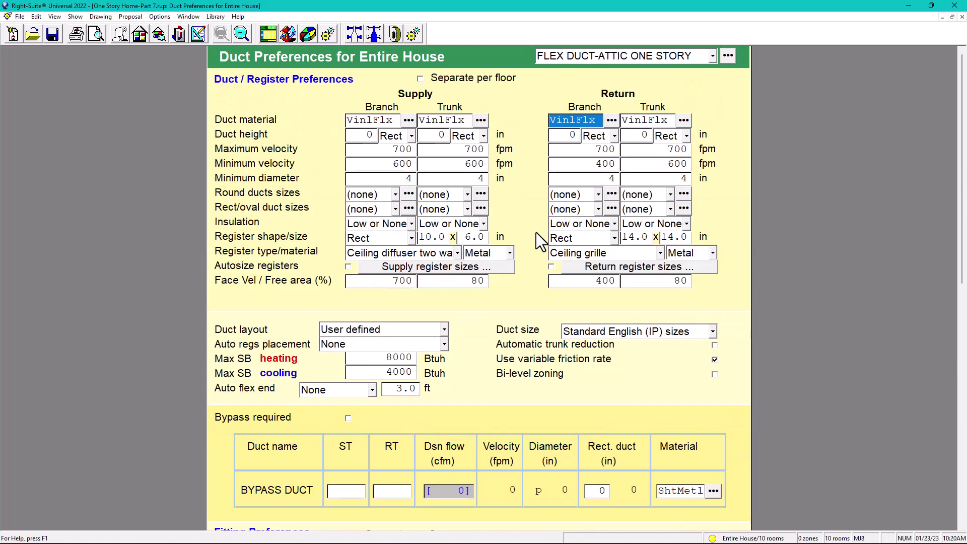
# - Return to the floor plan drawing and examine the registers around the Great Room and Owner's Bedroom
pyautogui.click(199, 34)
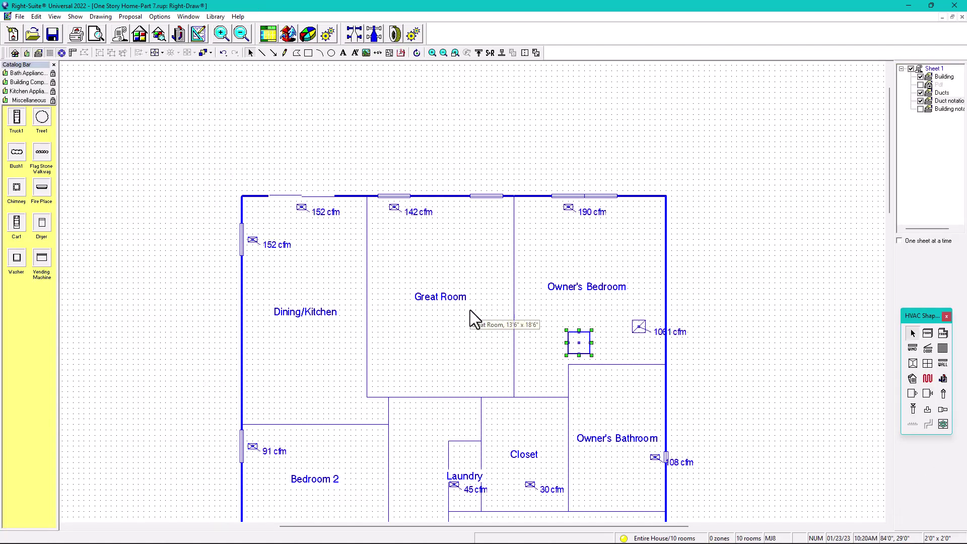
pyautogui.scroll(-1, 539, 392)
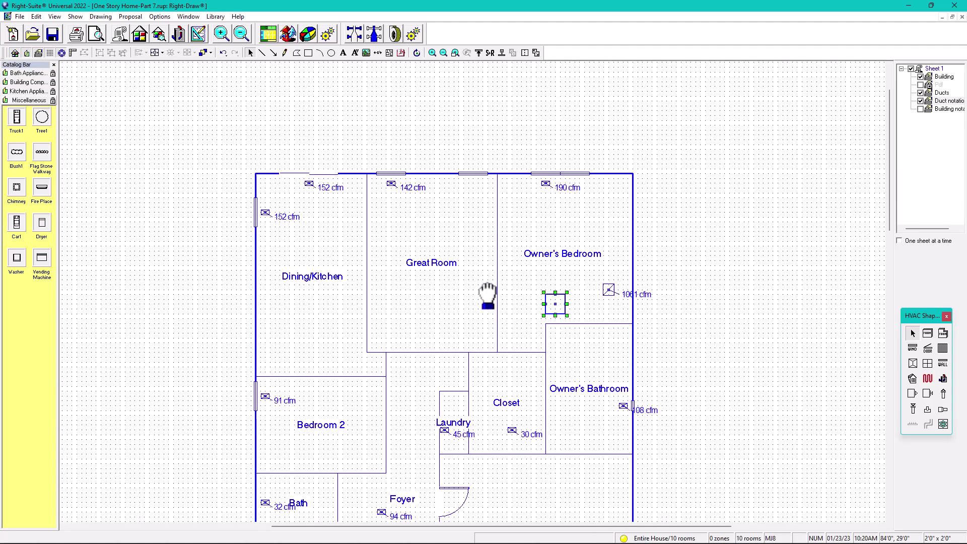
pyautogui.moveTo(490, 296); pyautogui.dragTo(431, 167, button='middle')
pyautogui.scroll(2, 357, 139)
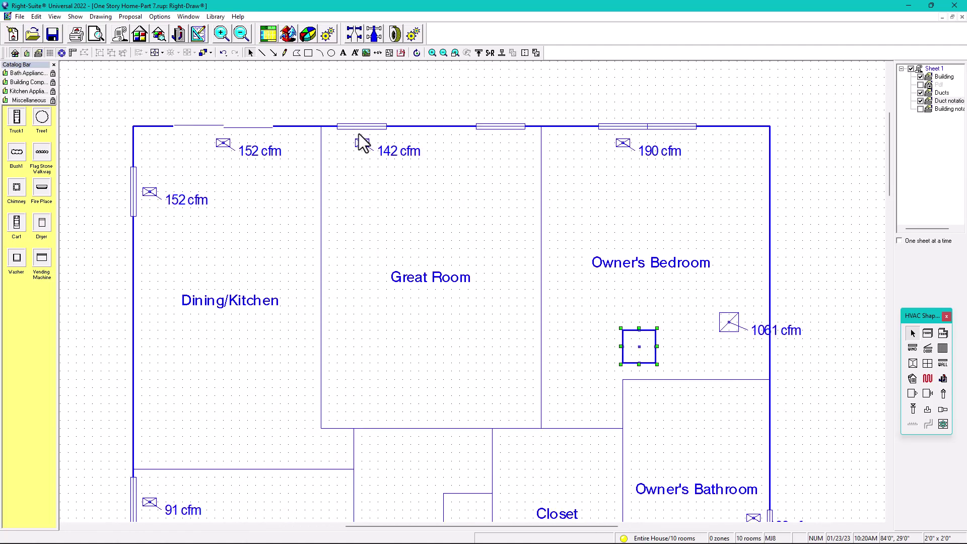
# - Set the floor plan's register notations to contain Size, Air flow in the drawing's properties and close the property sheet
pyautogui.click(359, 147)
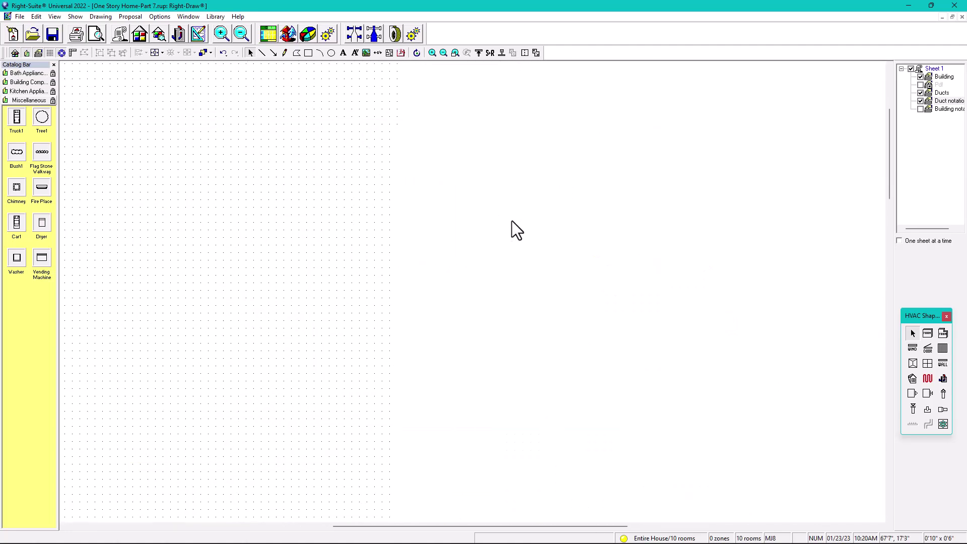
pyautogui.scroll(-2, 512, 227)
pyautogui.scroll(-1, 464, 242)
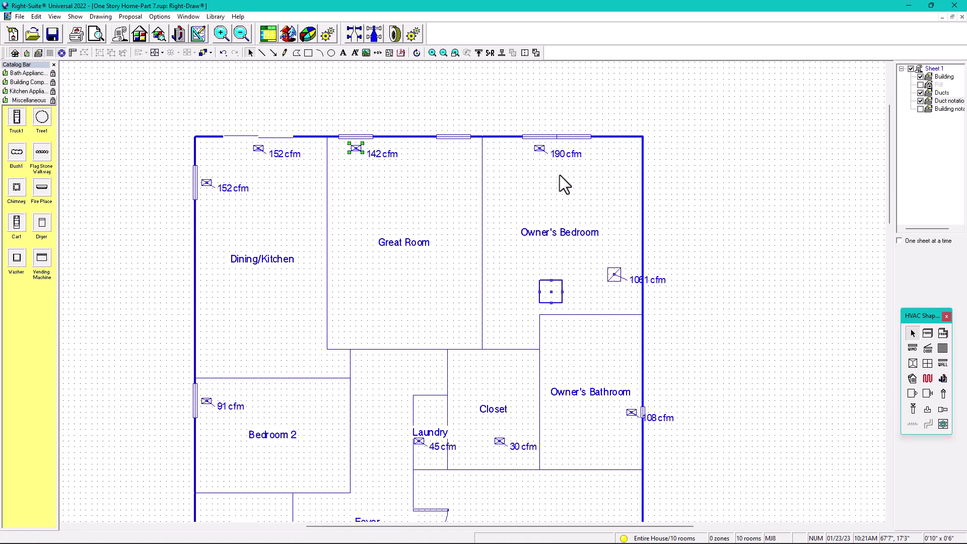
pyautogui.doubleClick(695, 154)
pyautogui.moveTo(527, 130); pyautogui.dragTo(788, 107)
pyautogui.click(788, 135)
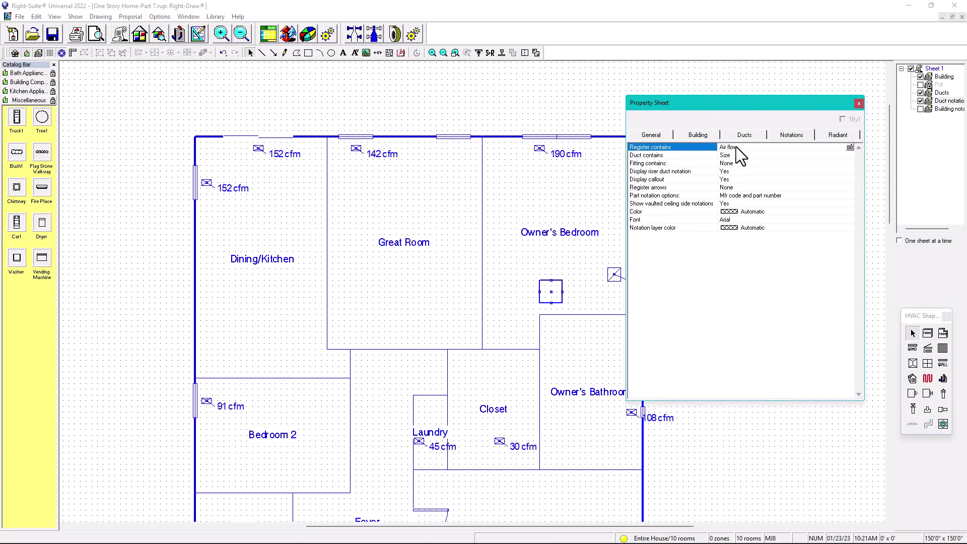
pyautogui.click(736, 147)
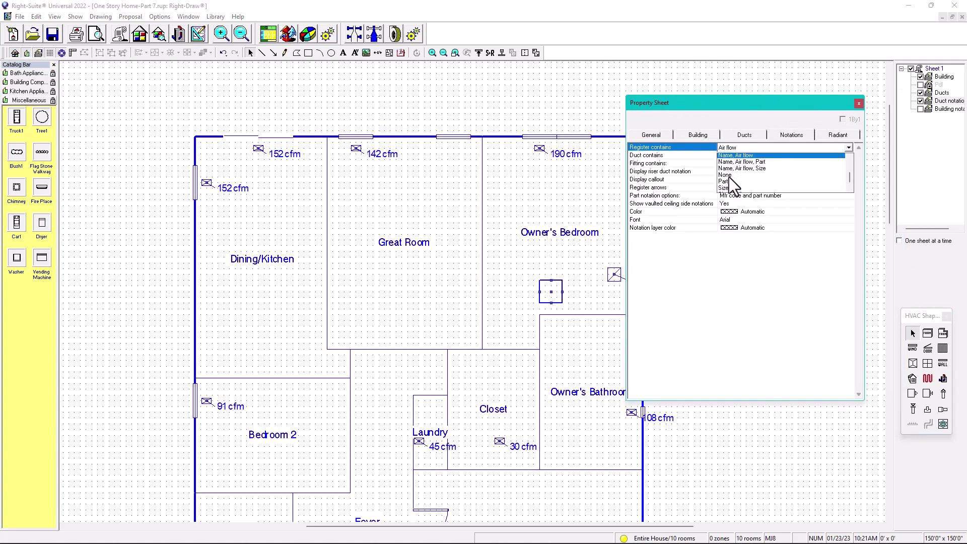
pyautogui.scroll(-1, 732, 187)
pyautogui.click(733, 187)
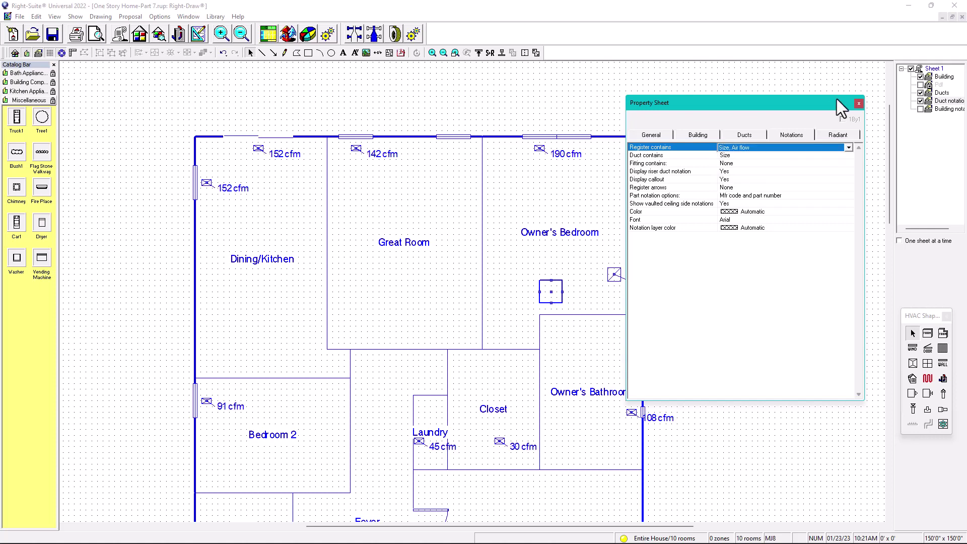
pyautogui.click(858, 103)
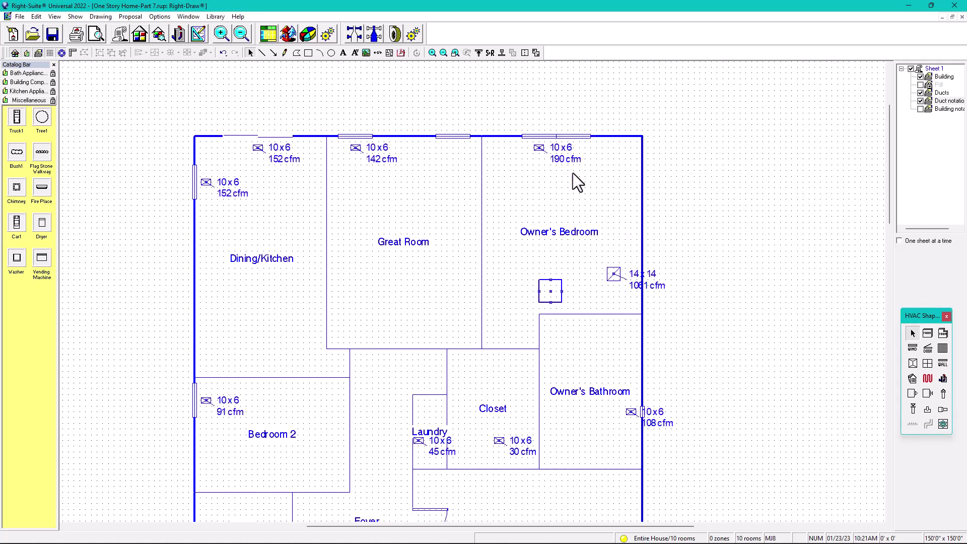